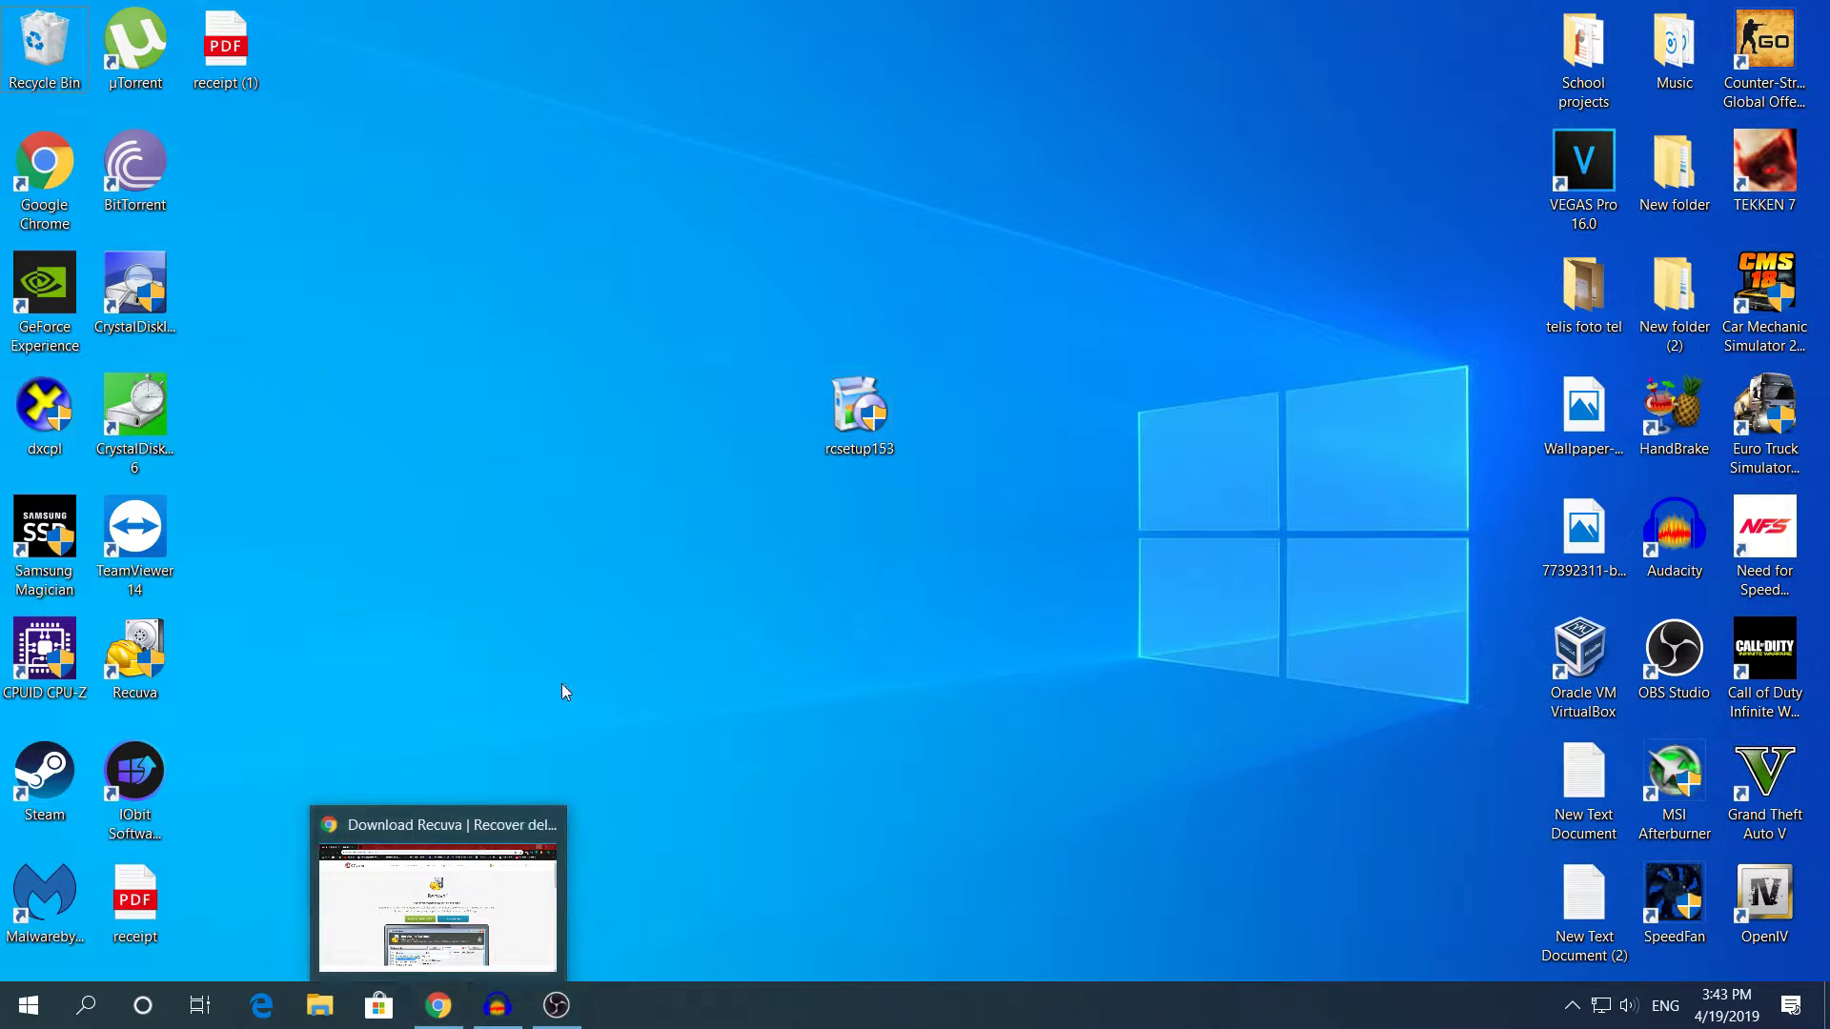
Get the free version of Recuva from the CCleaner website, using the FileHippo.com download source.
click(440, 1010)
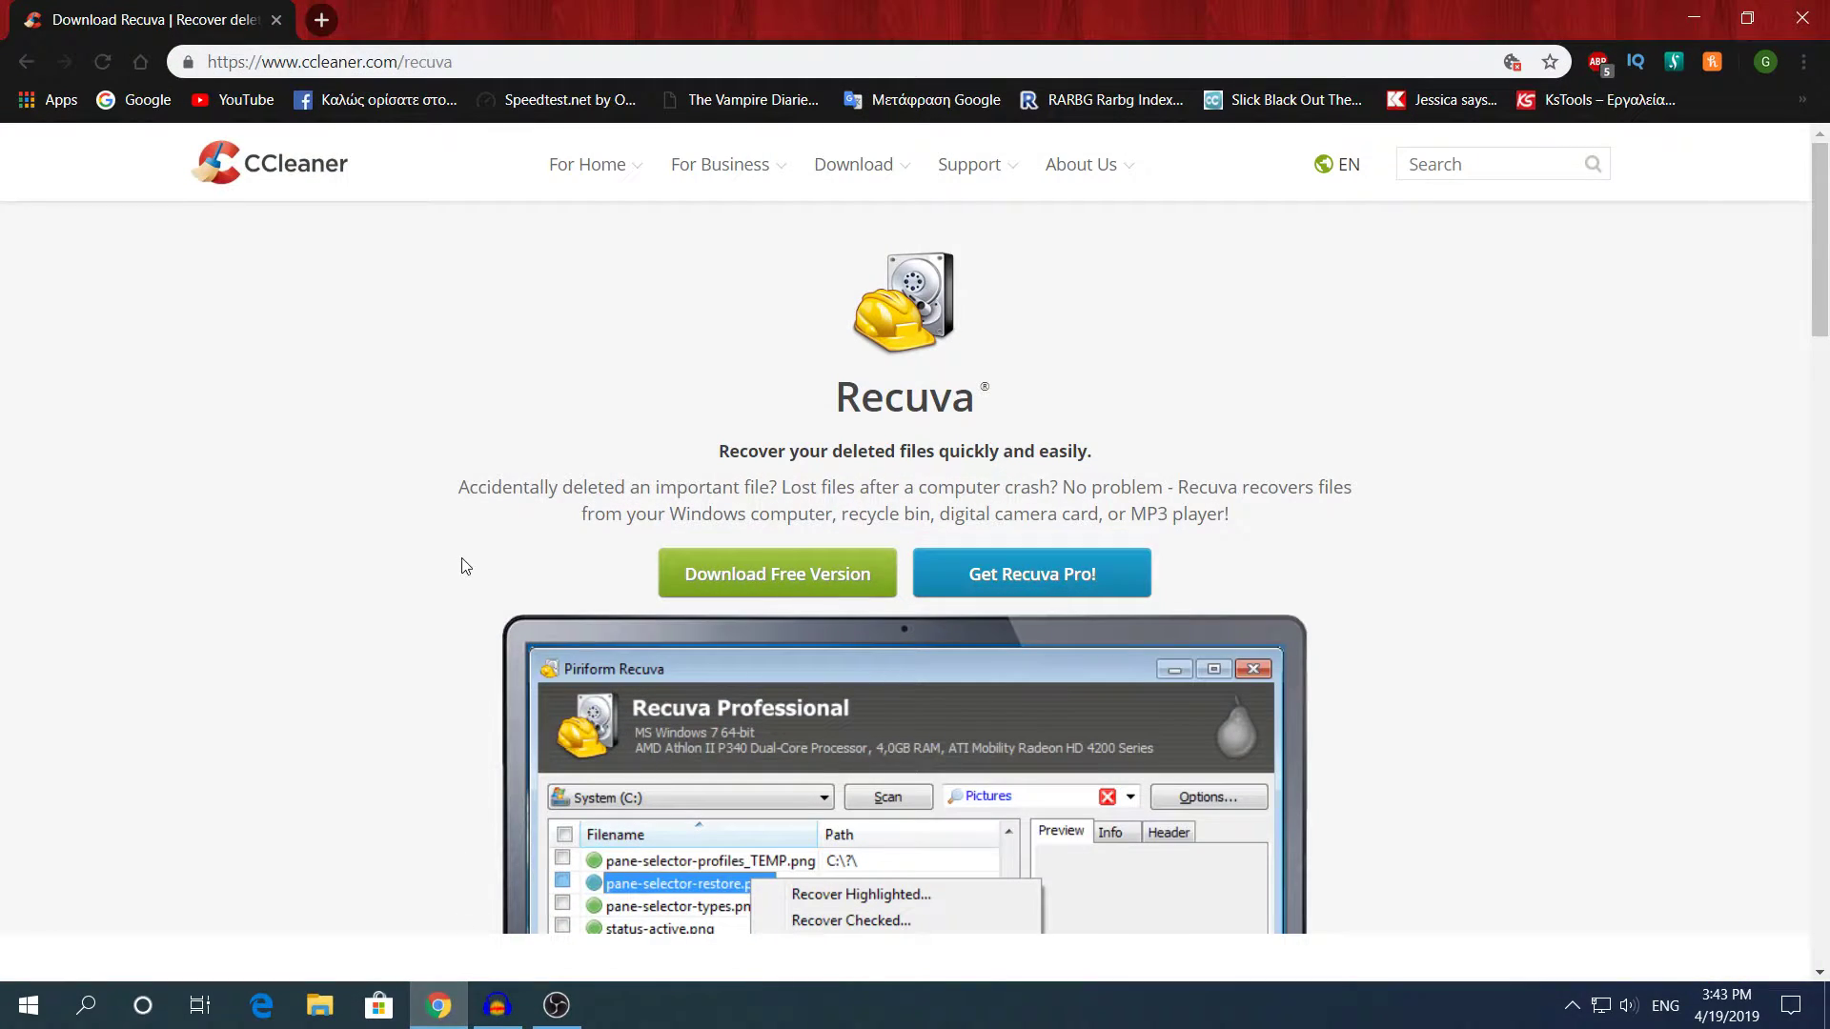
click(832, 567)
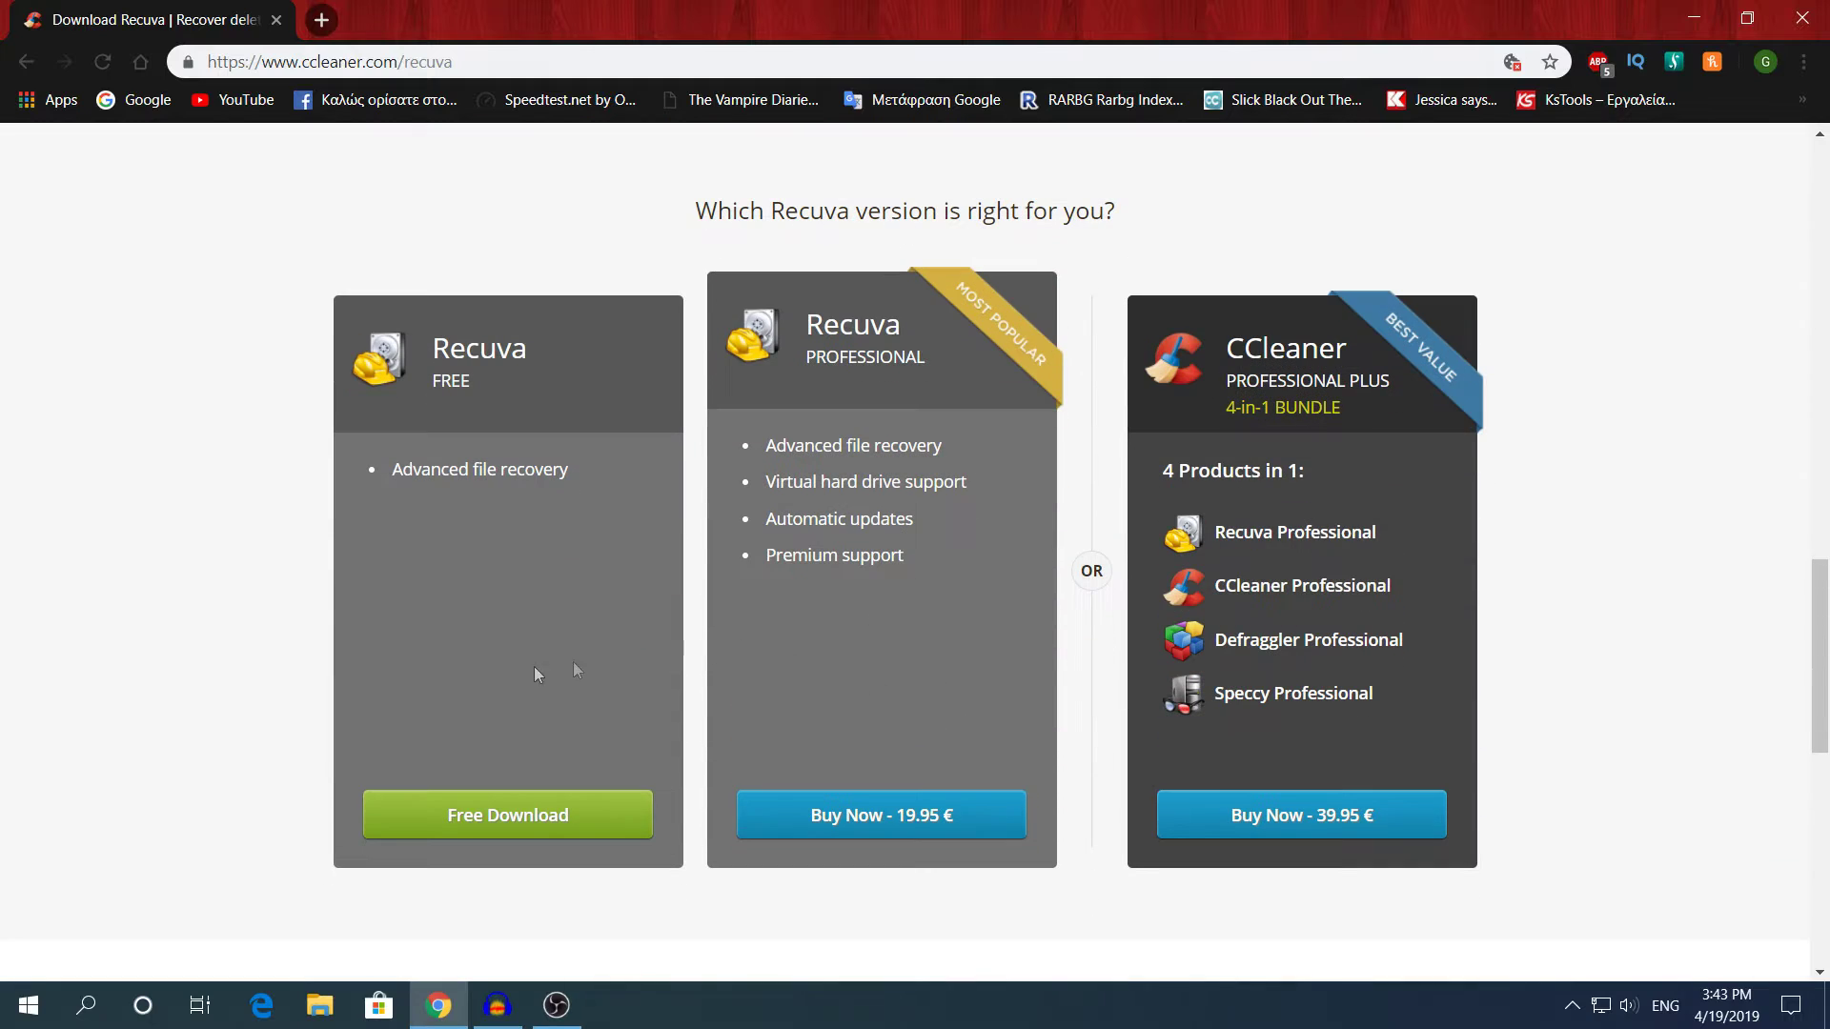
click(399, 819)
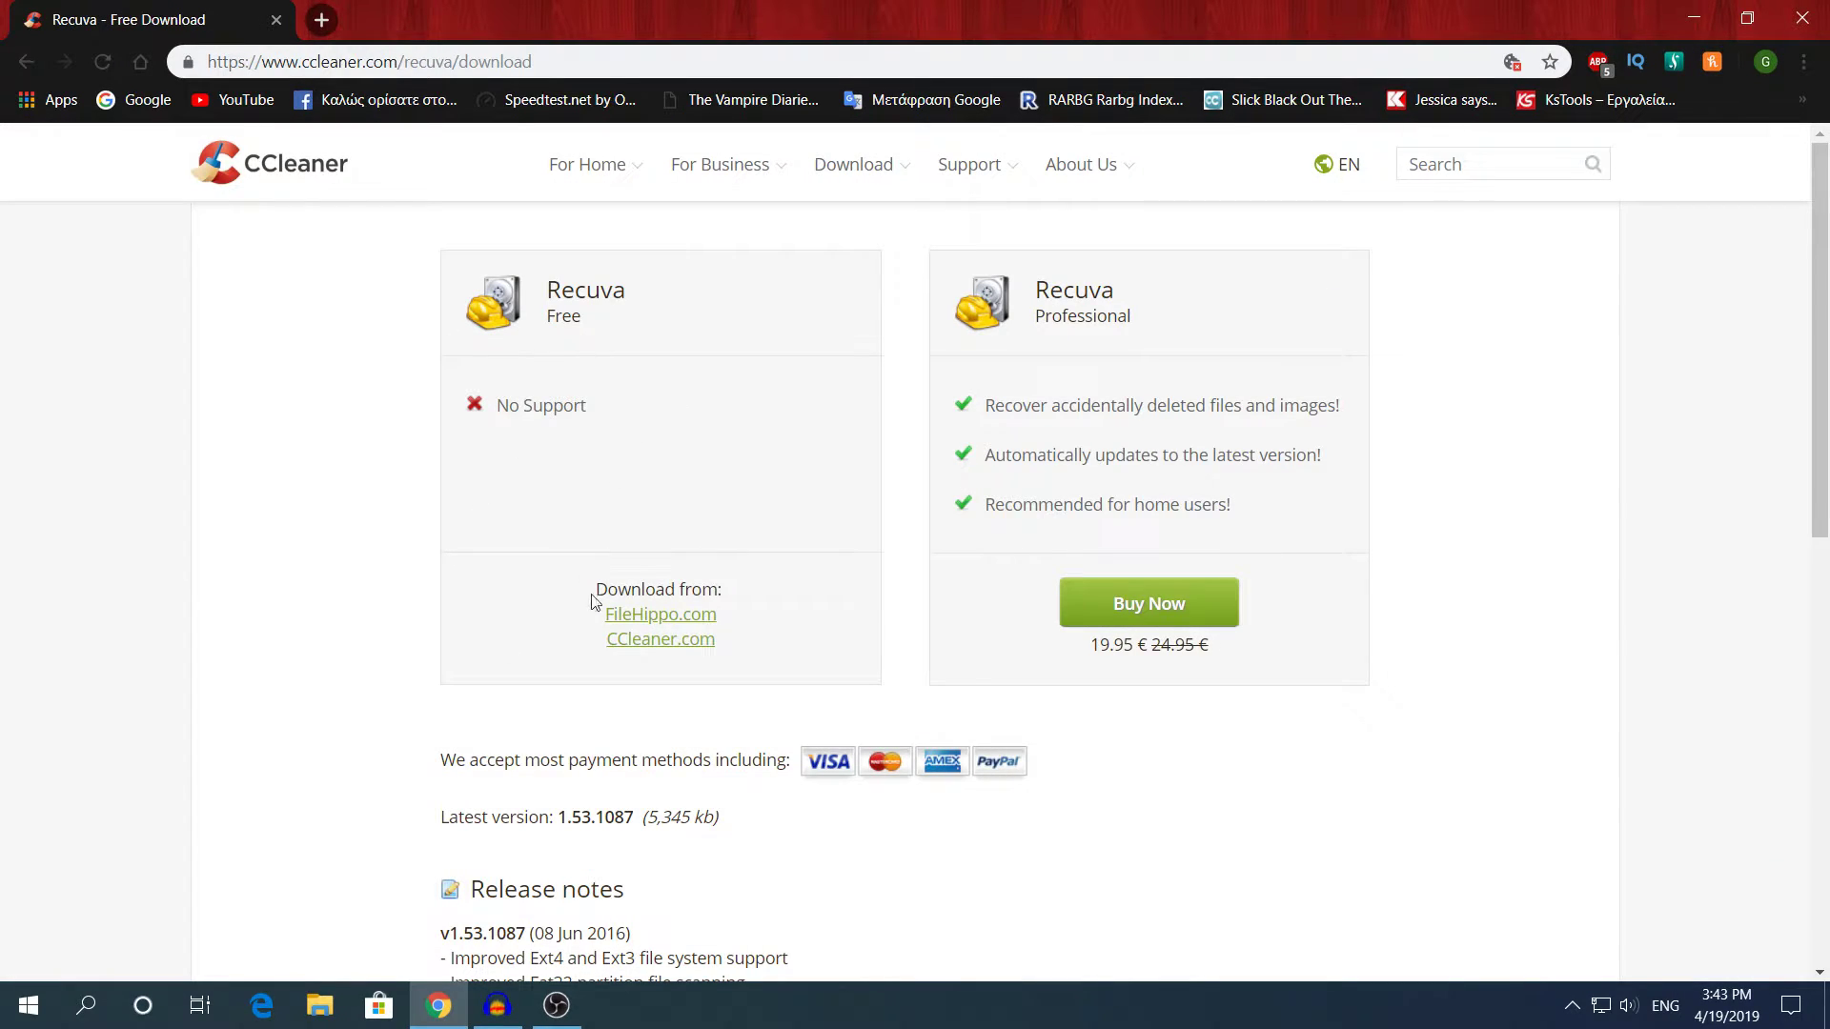
click(629, 616)
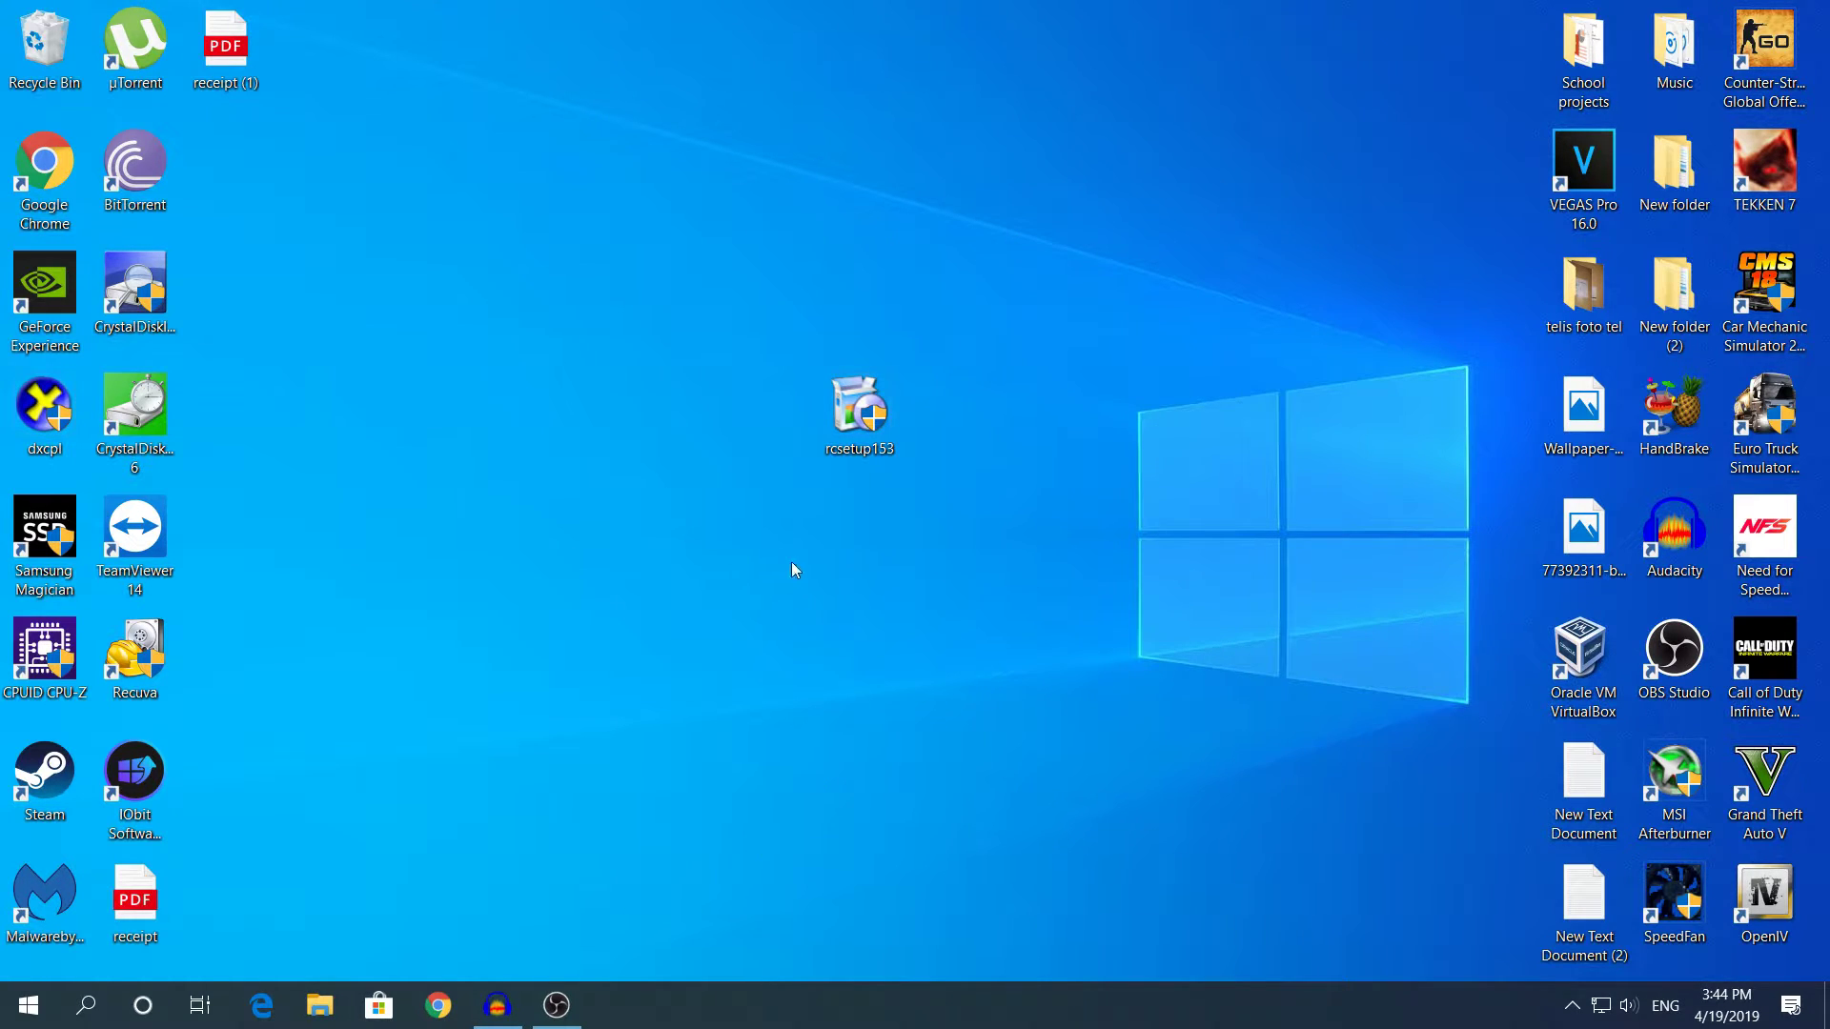
double_click(832, 419)
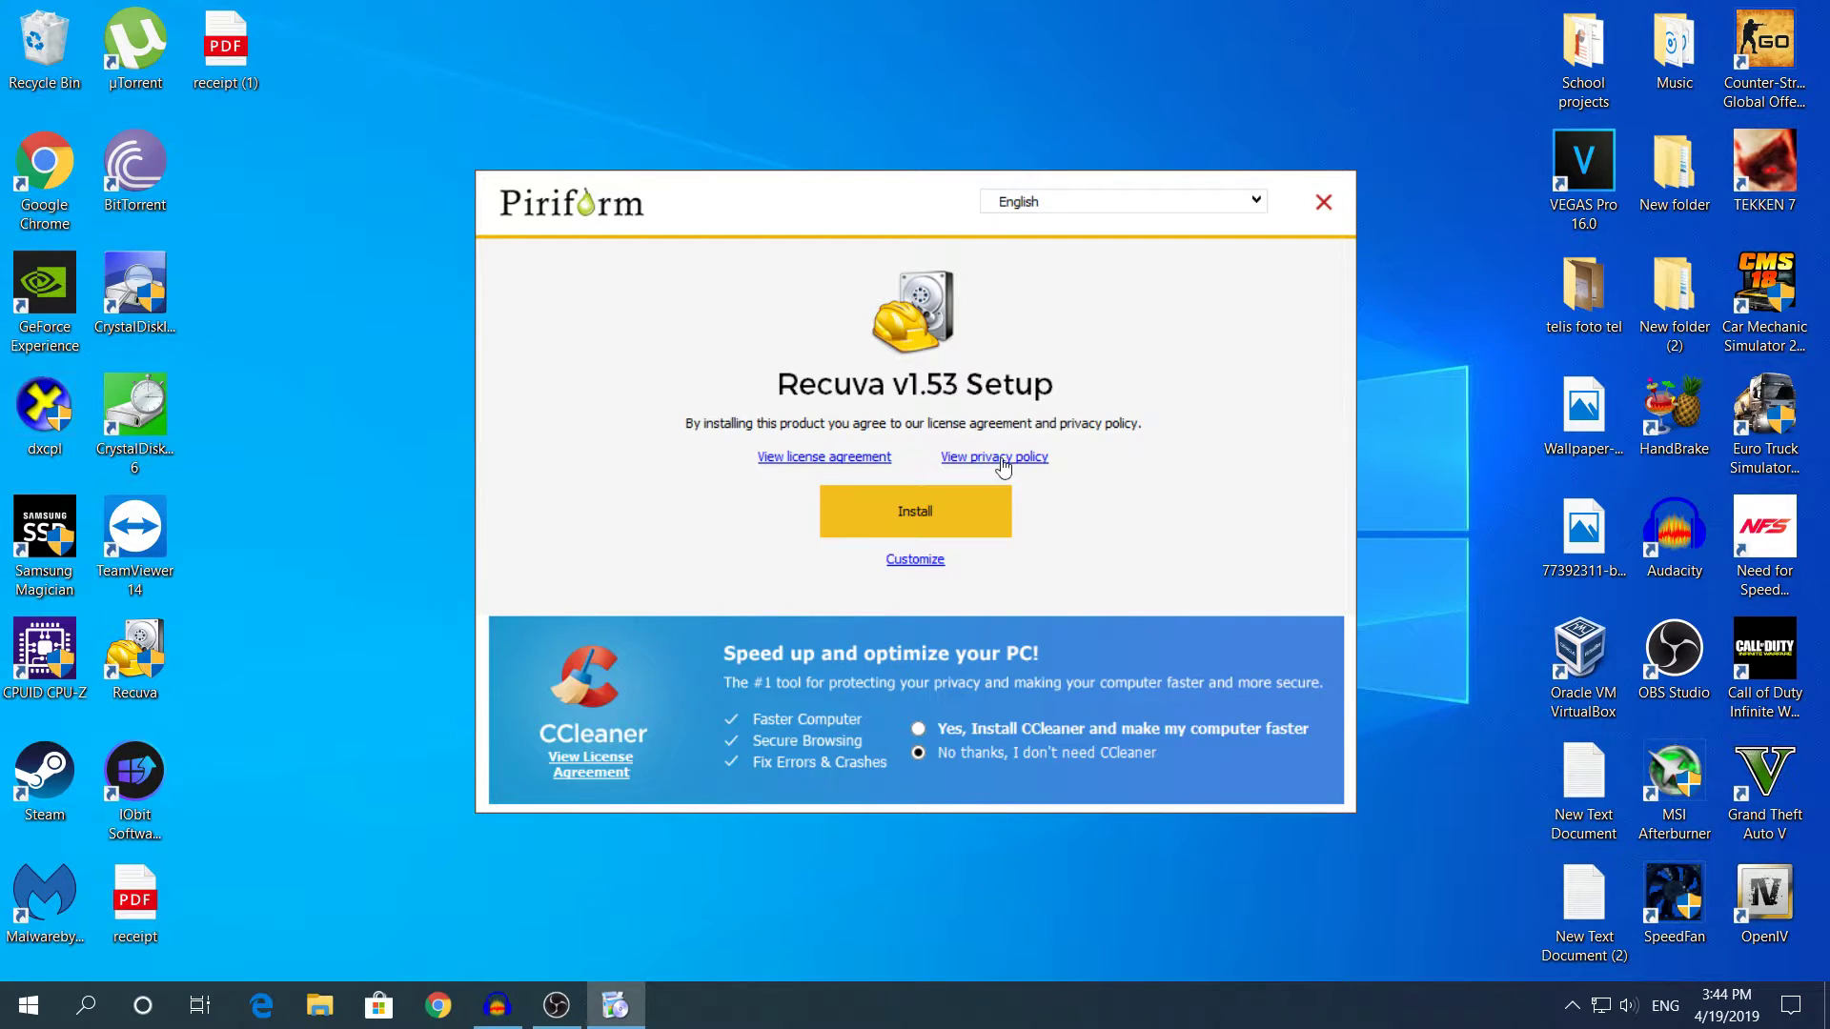
click(1323, 204)
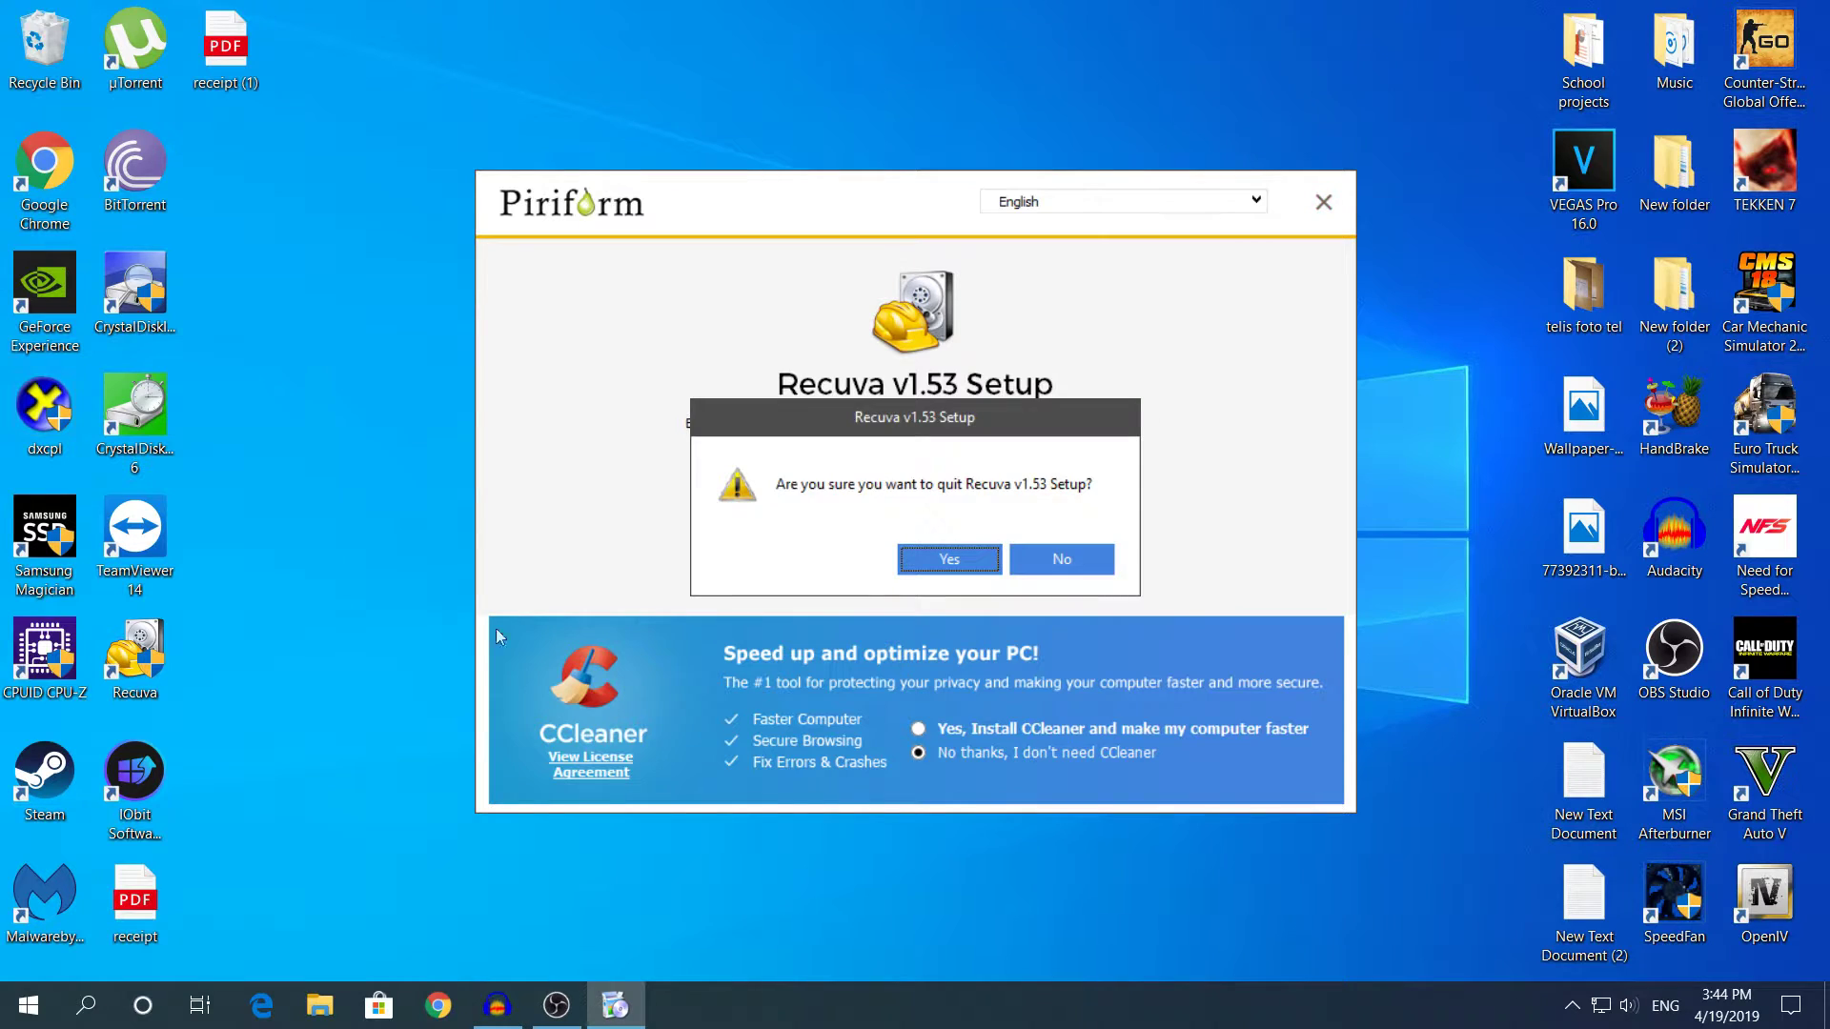
click(950, 560)
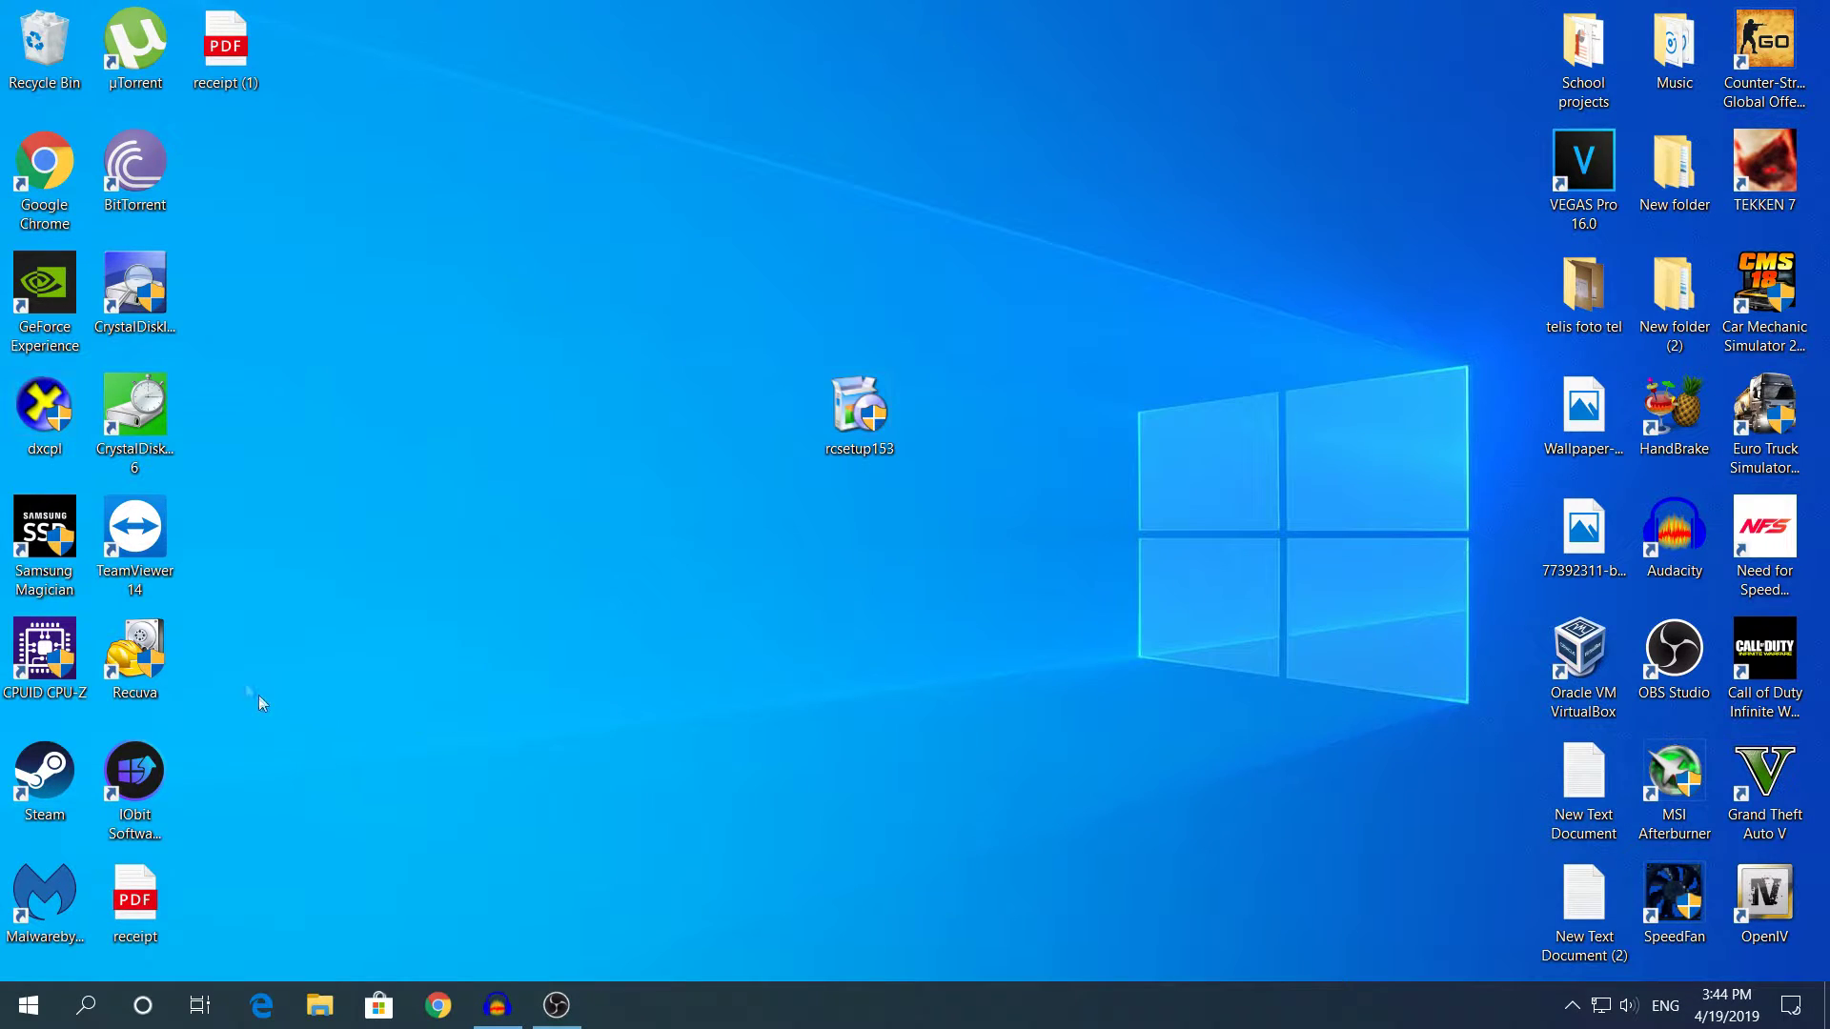
Launch Recuva and continue through its wizard with All Files as the file type to recover.
double_click(151, 644)
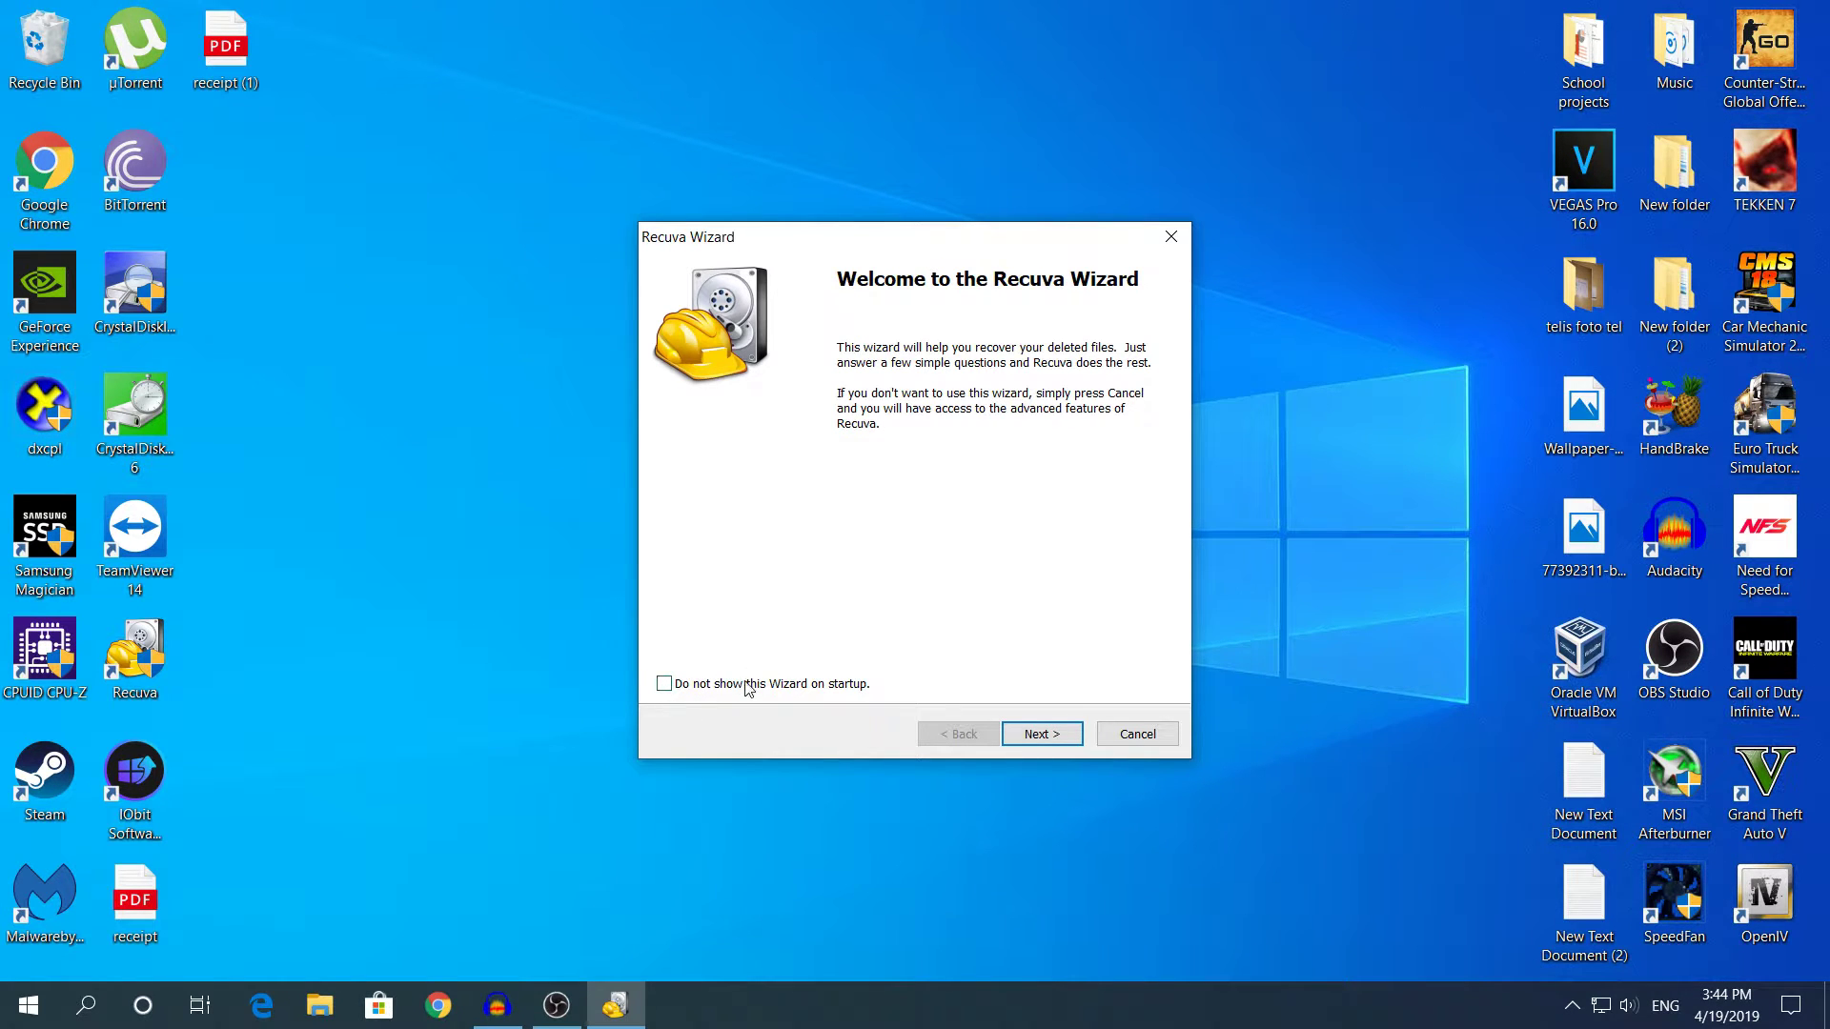
click(1048, 735)
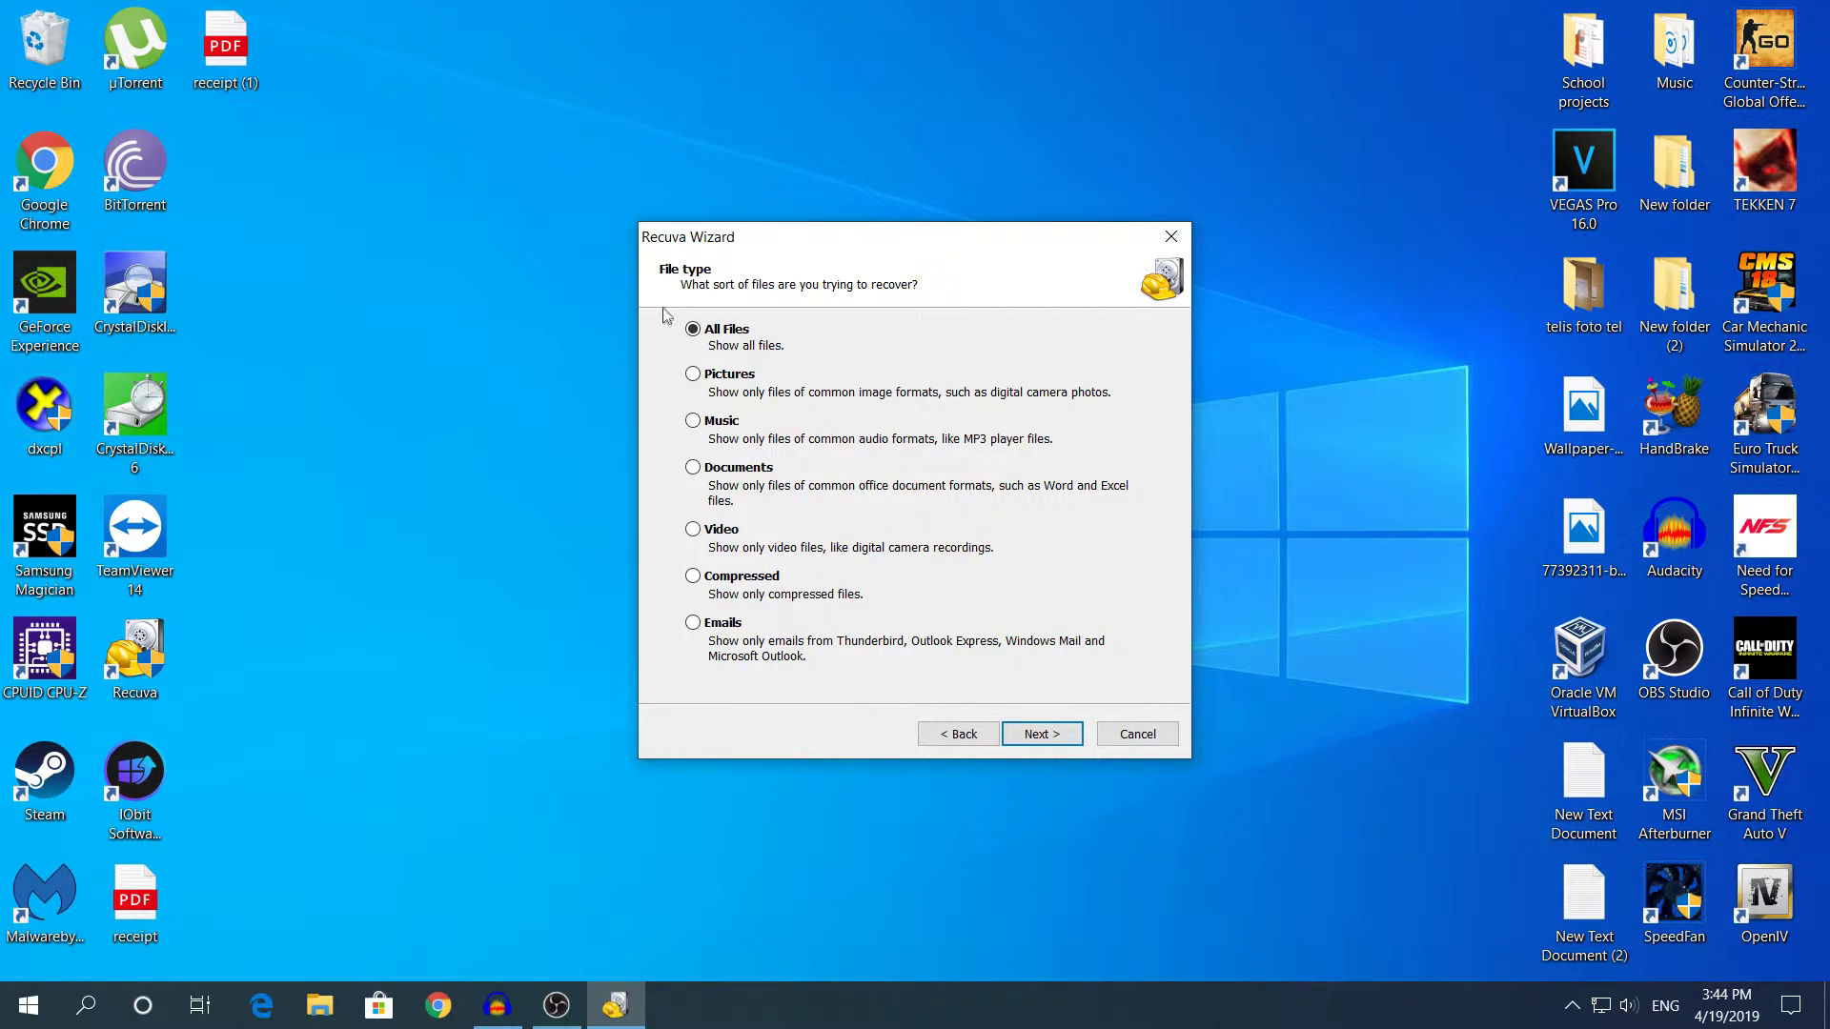
click(1035, 736)
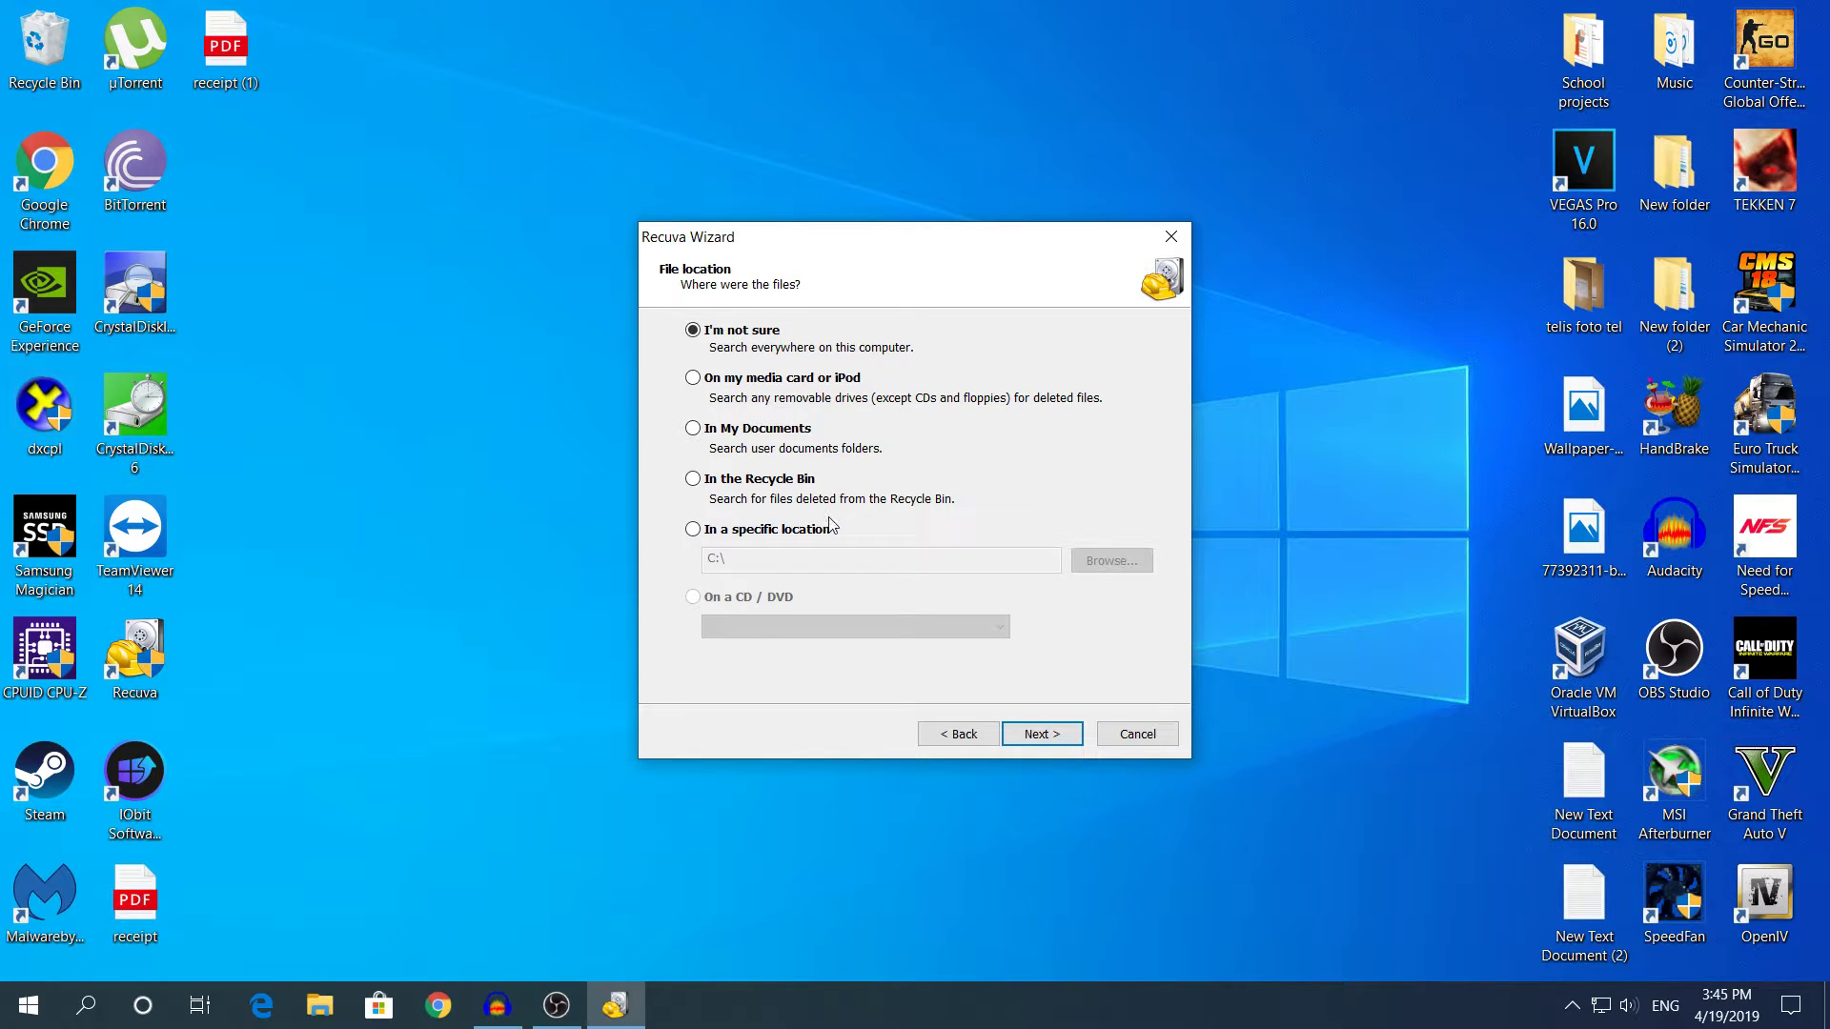
click(775, 383)
click(777, 429)
click(782, 479)
click(723, 334)
Set the file location to search to the specific location E:\, the Alex Flash drive.
click(806, 532)
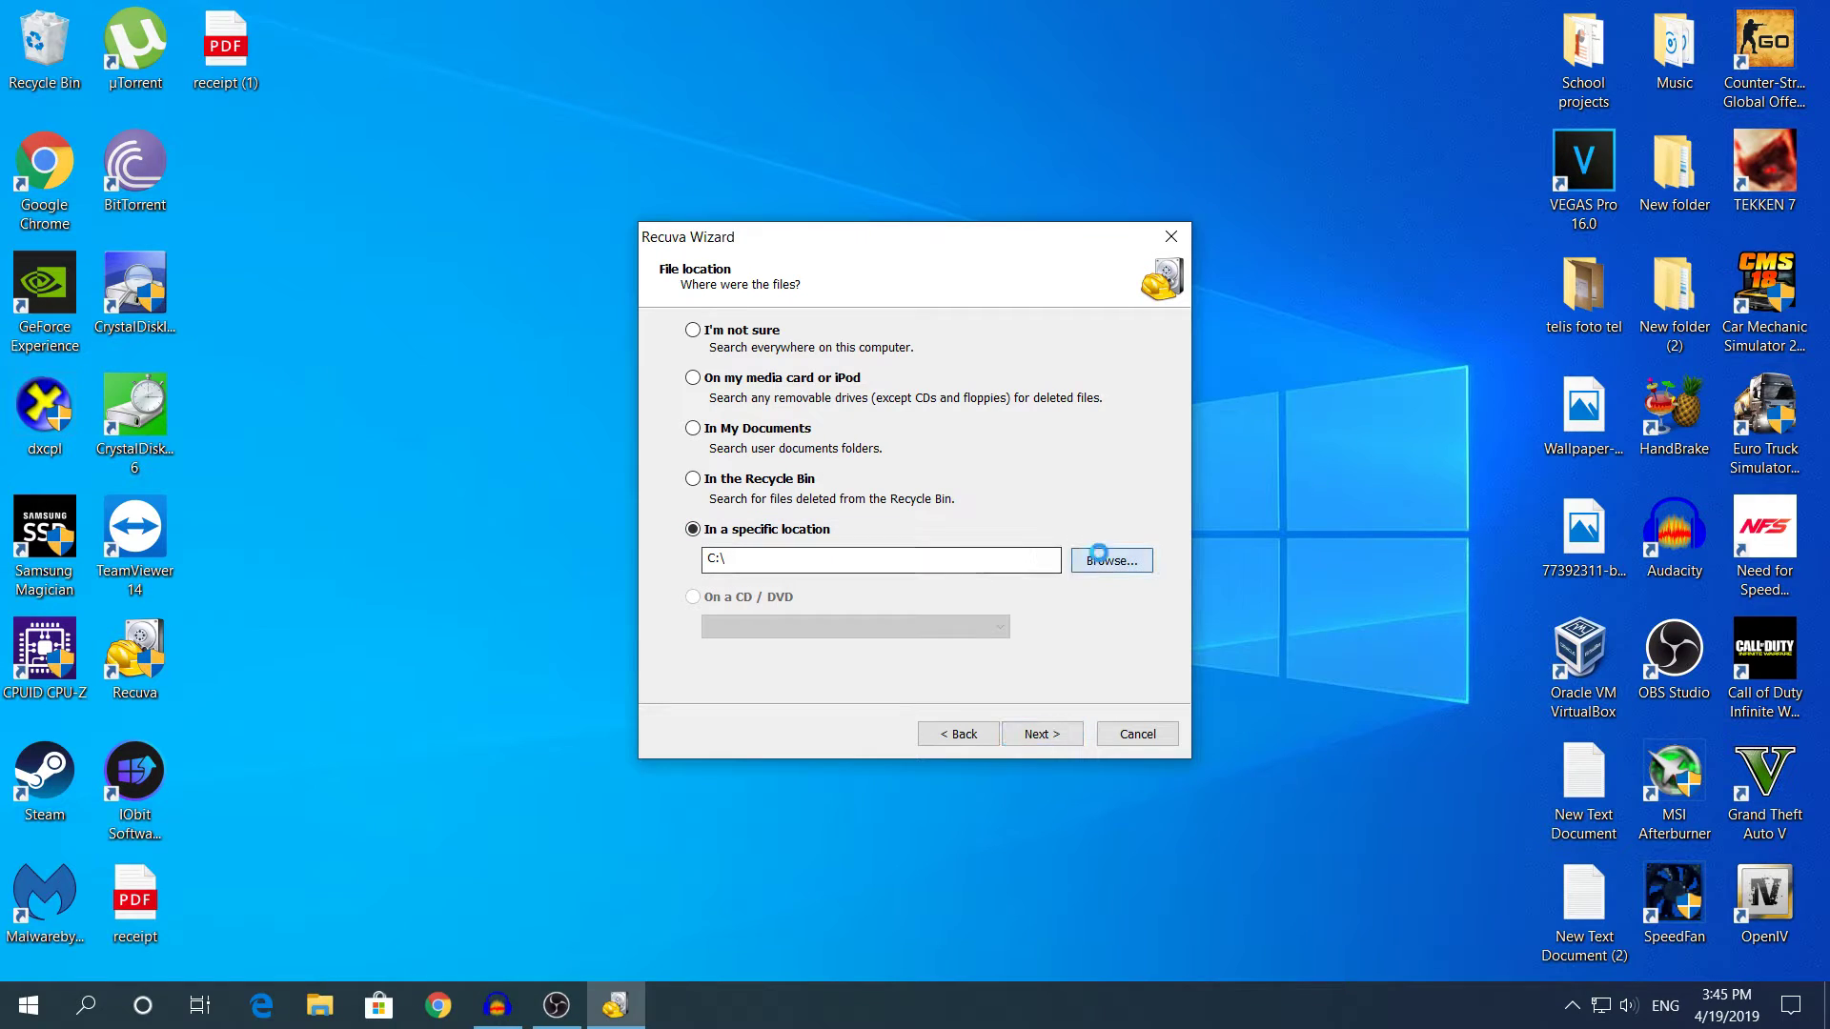
click(1106, 560)
scroll(818, 537, up, 5)
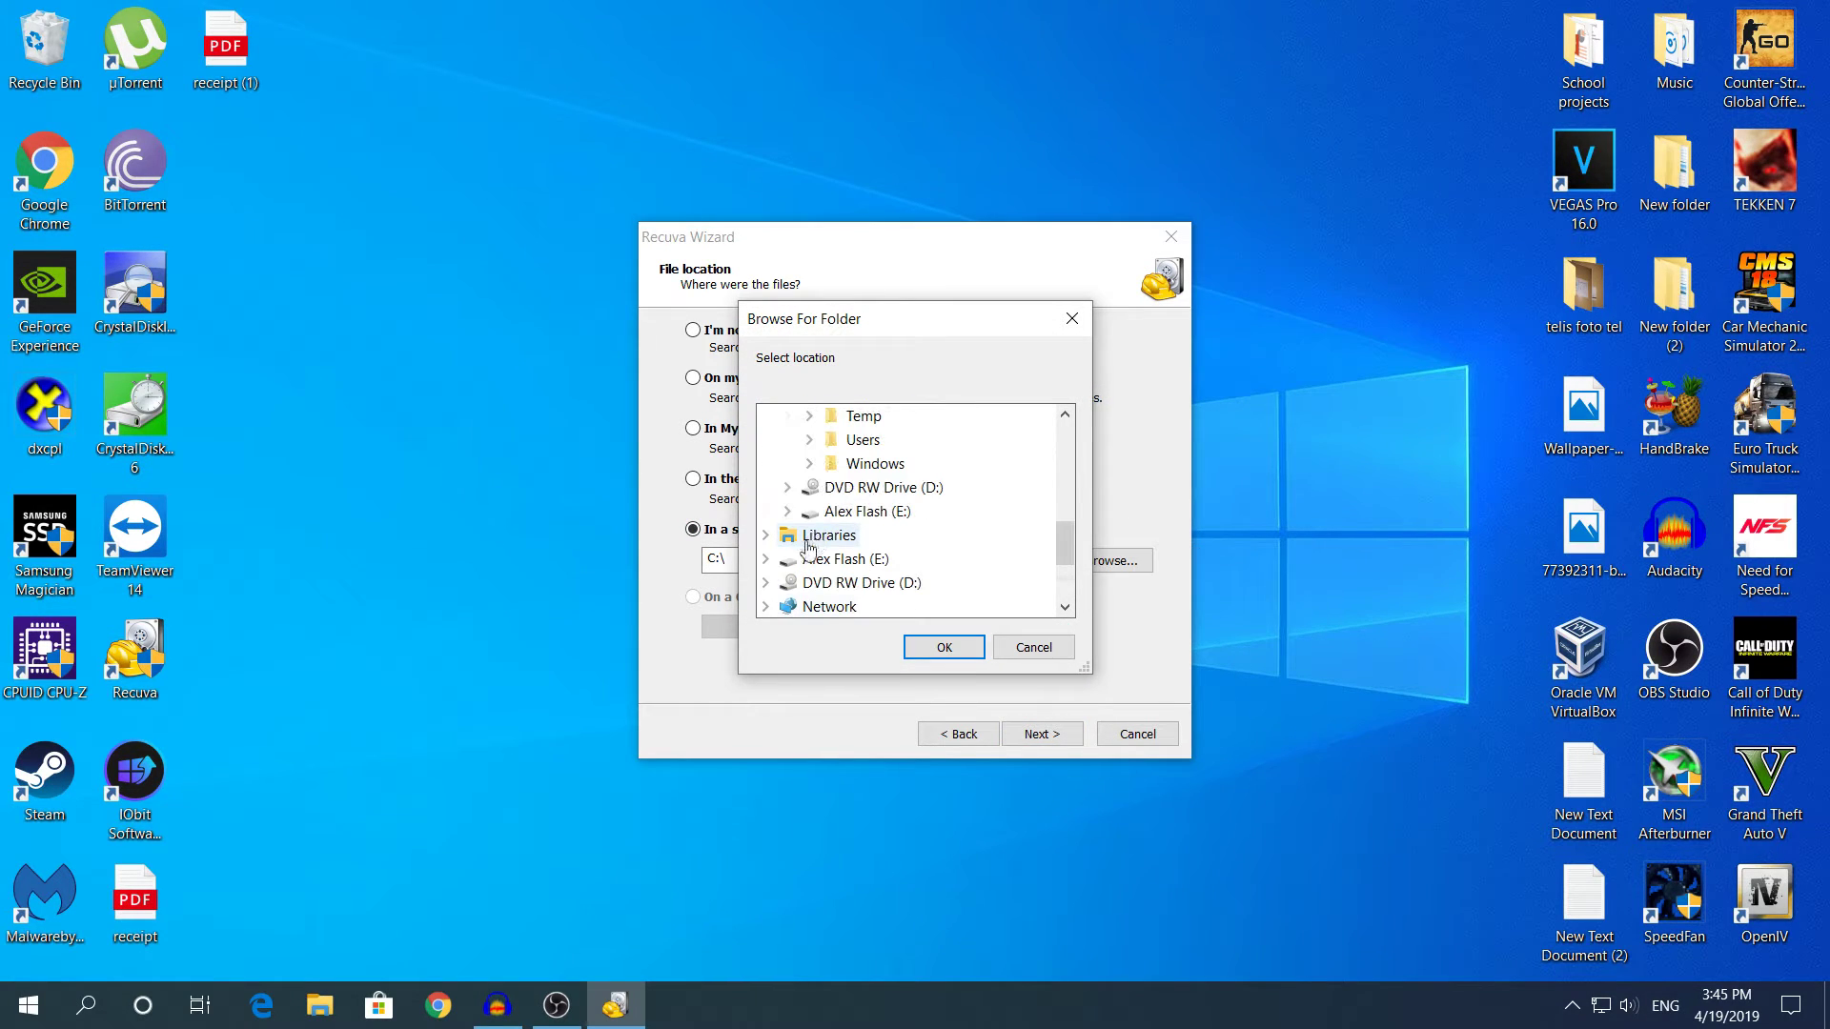
click(862, 467)
click(906, 650)
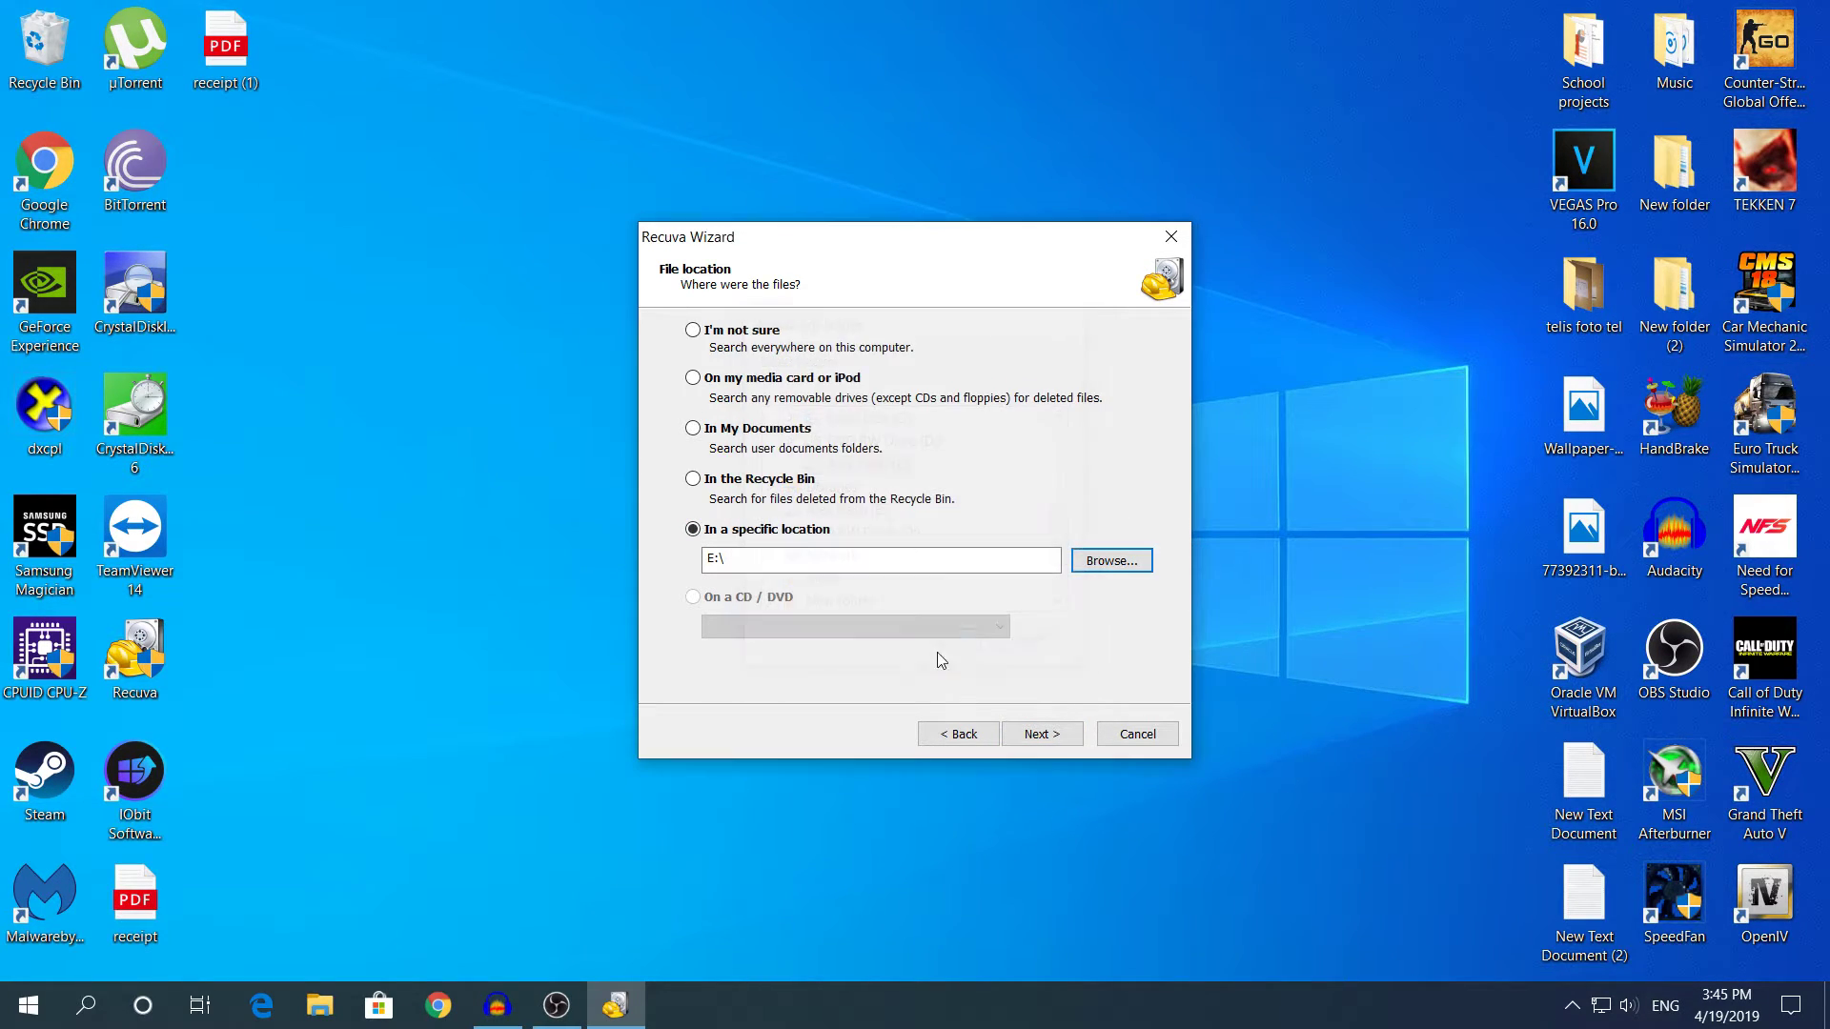
Enable Deep Scan on the wizard's final page and start the search for deleted files.
click(1057, 742)
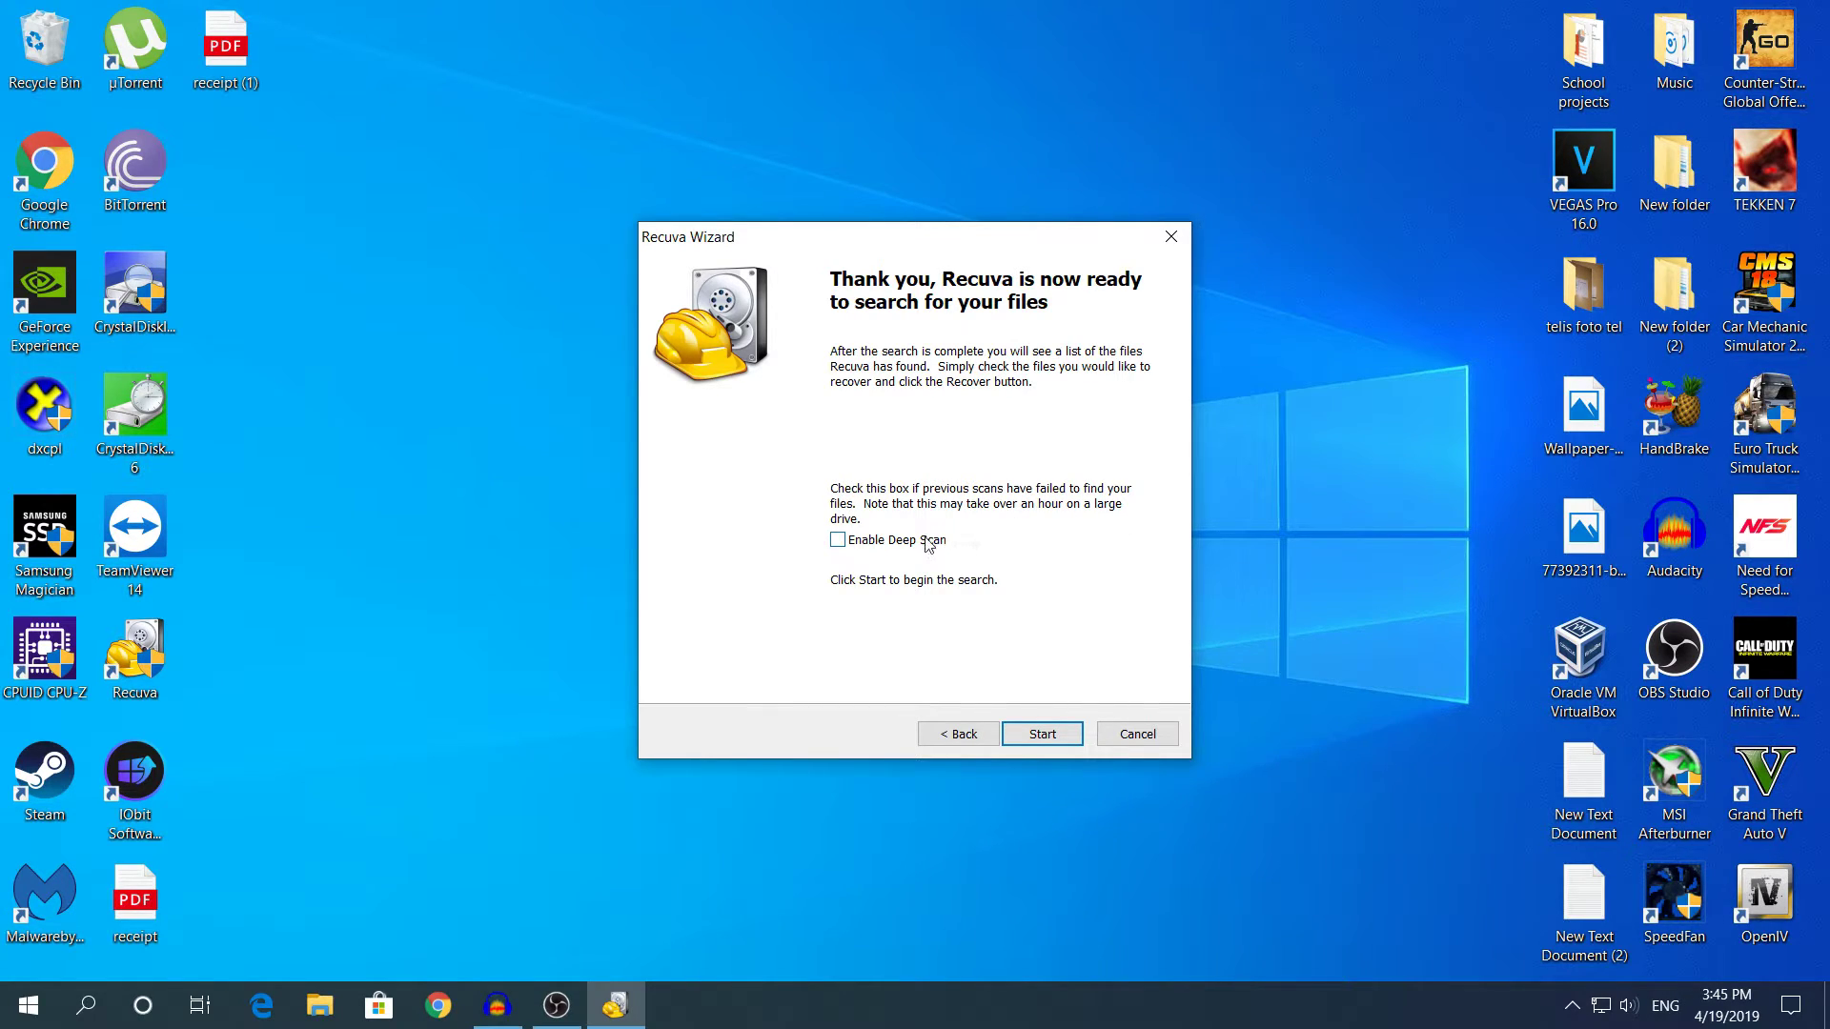
click(839, 541)
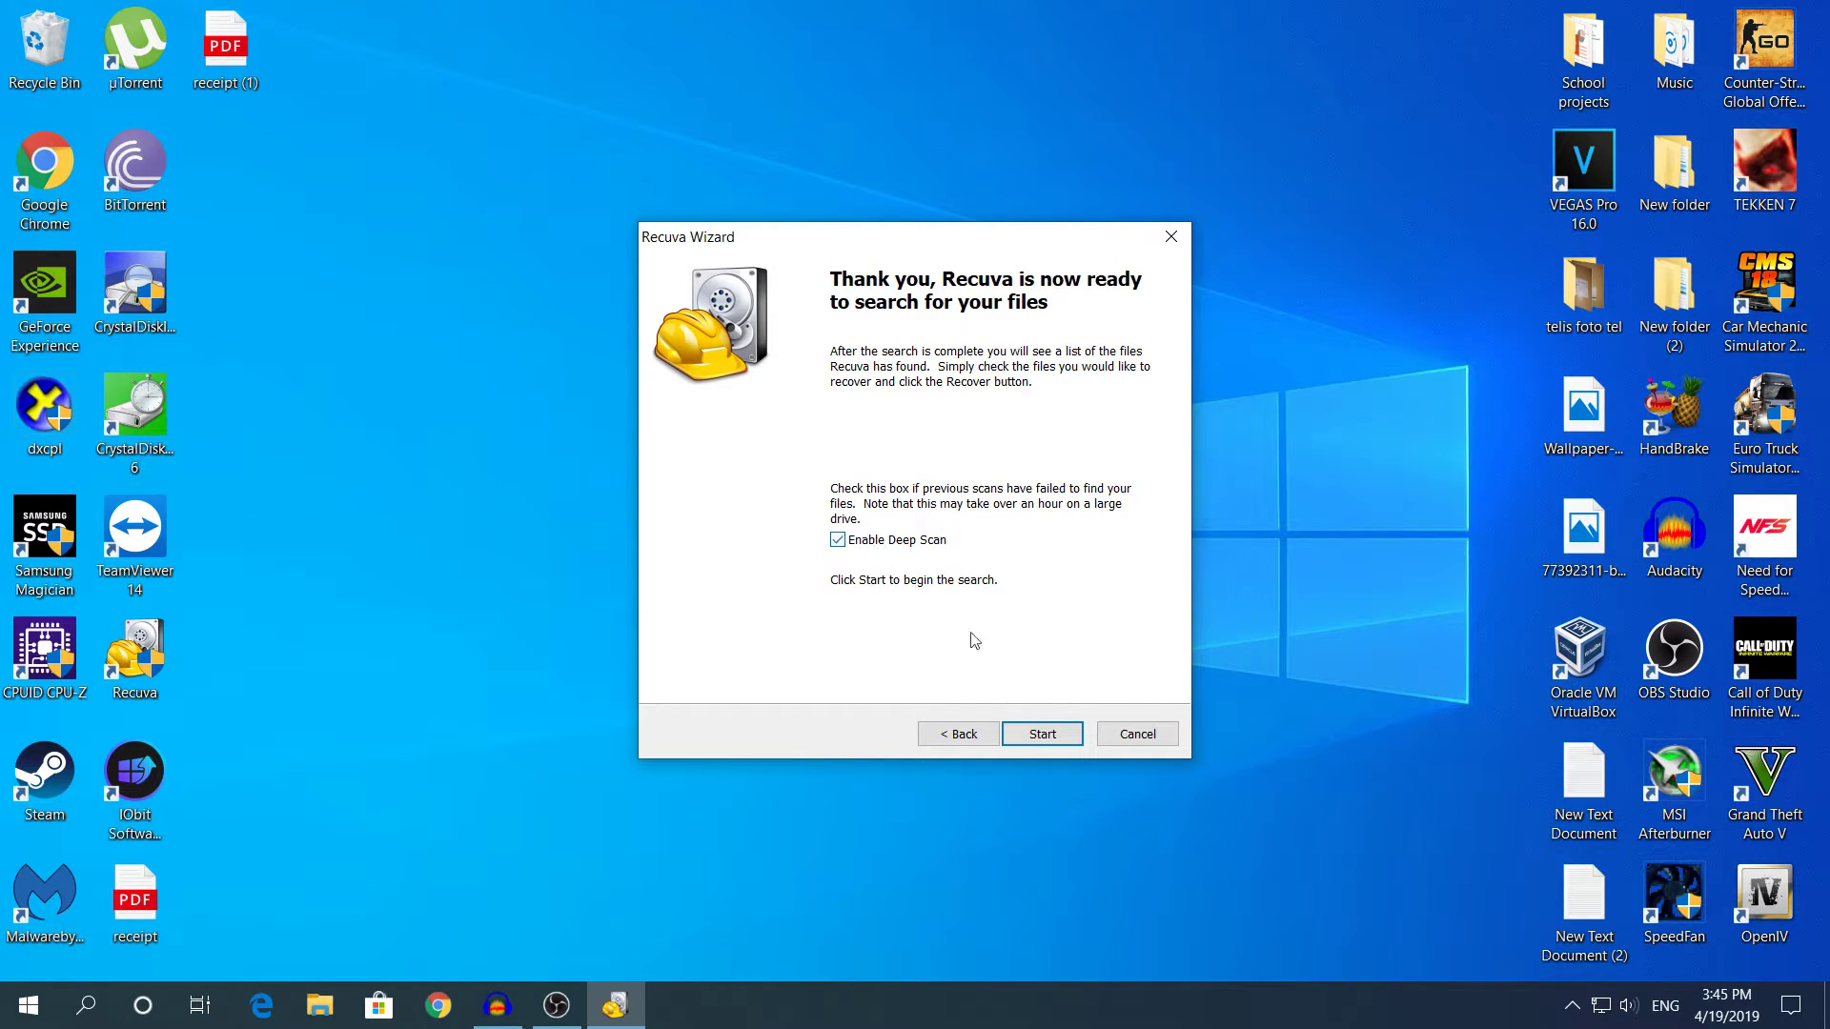
click(1028, 738)
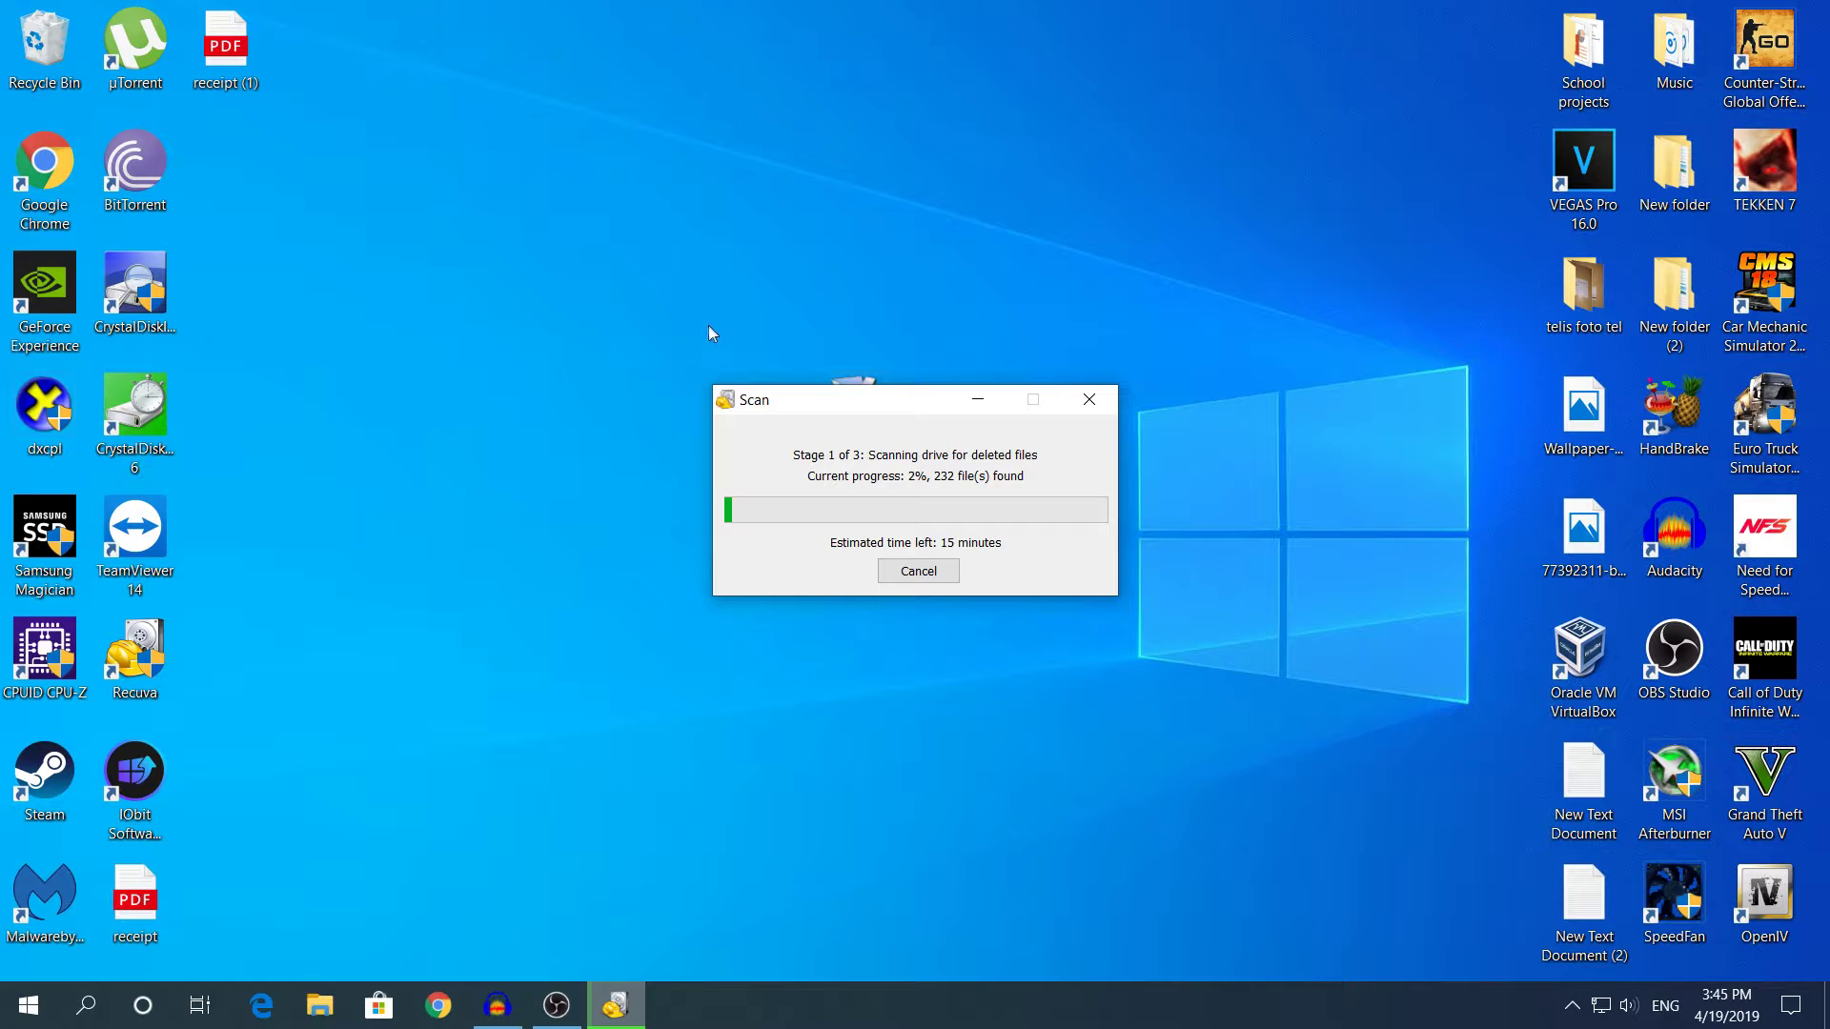
click(441, 168)
click(762, 486)
click(527, 482)
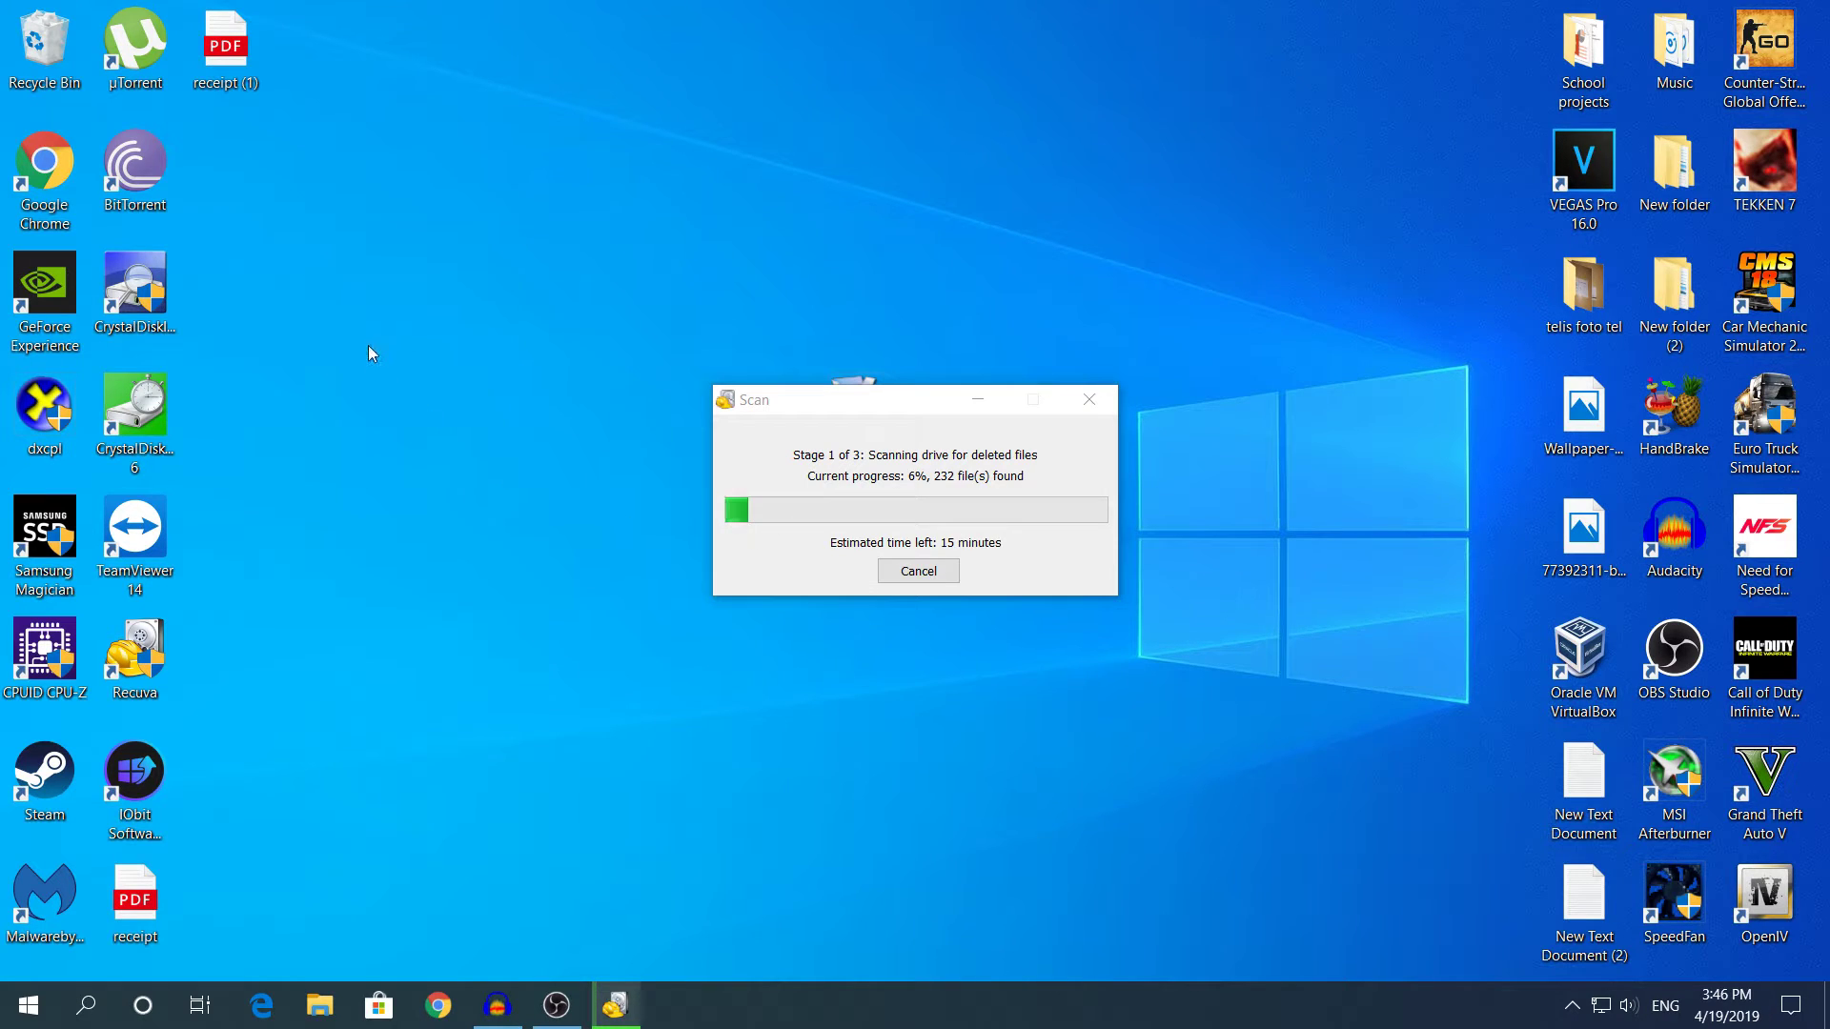
drag(890, 414, 1010, 170)
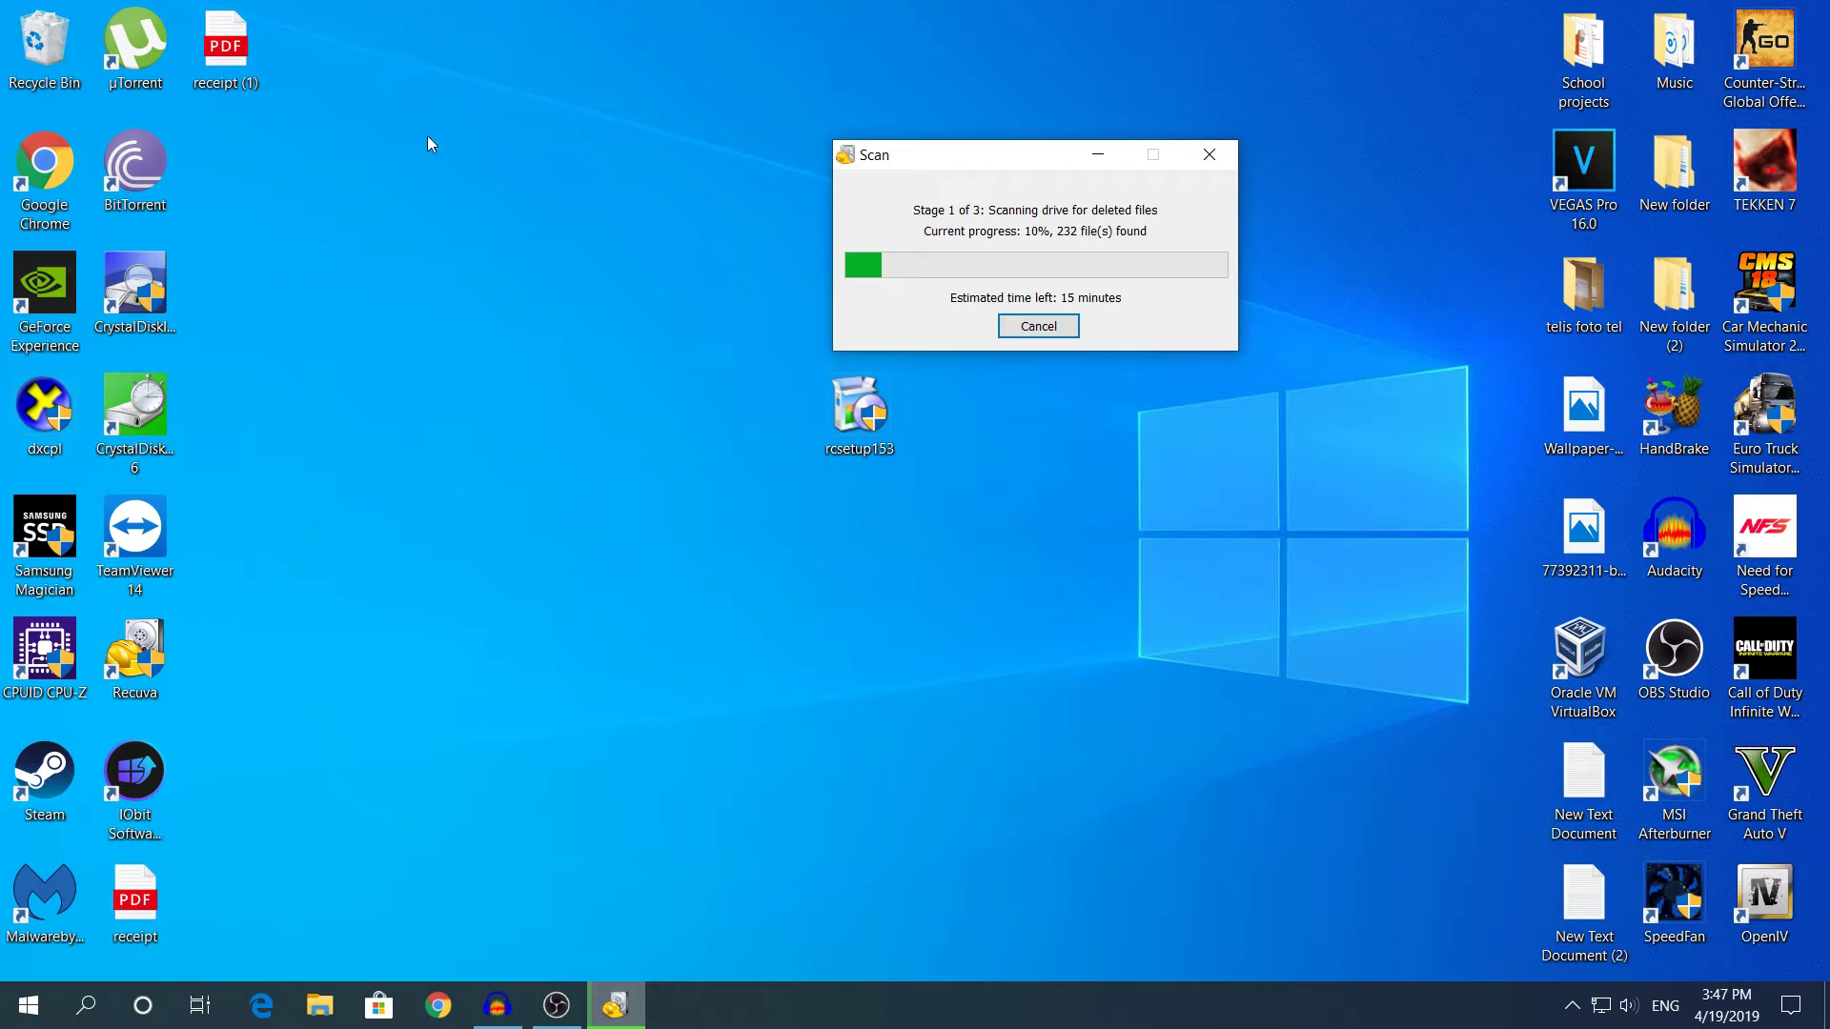
click(762, 454)
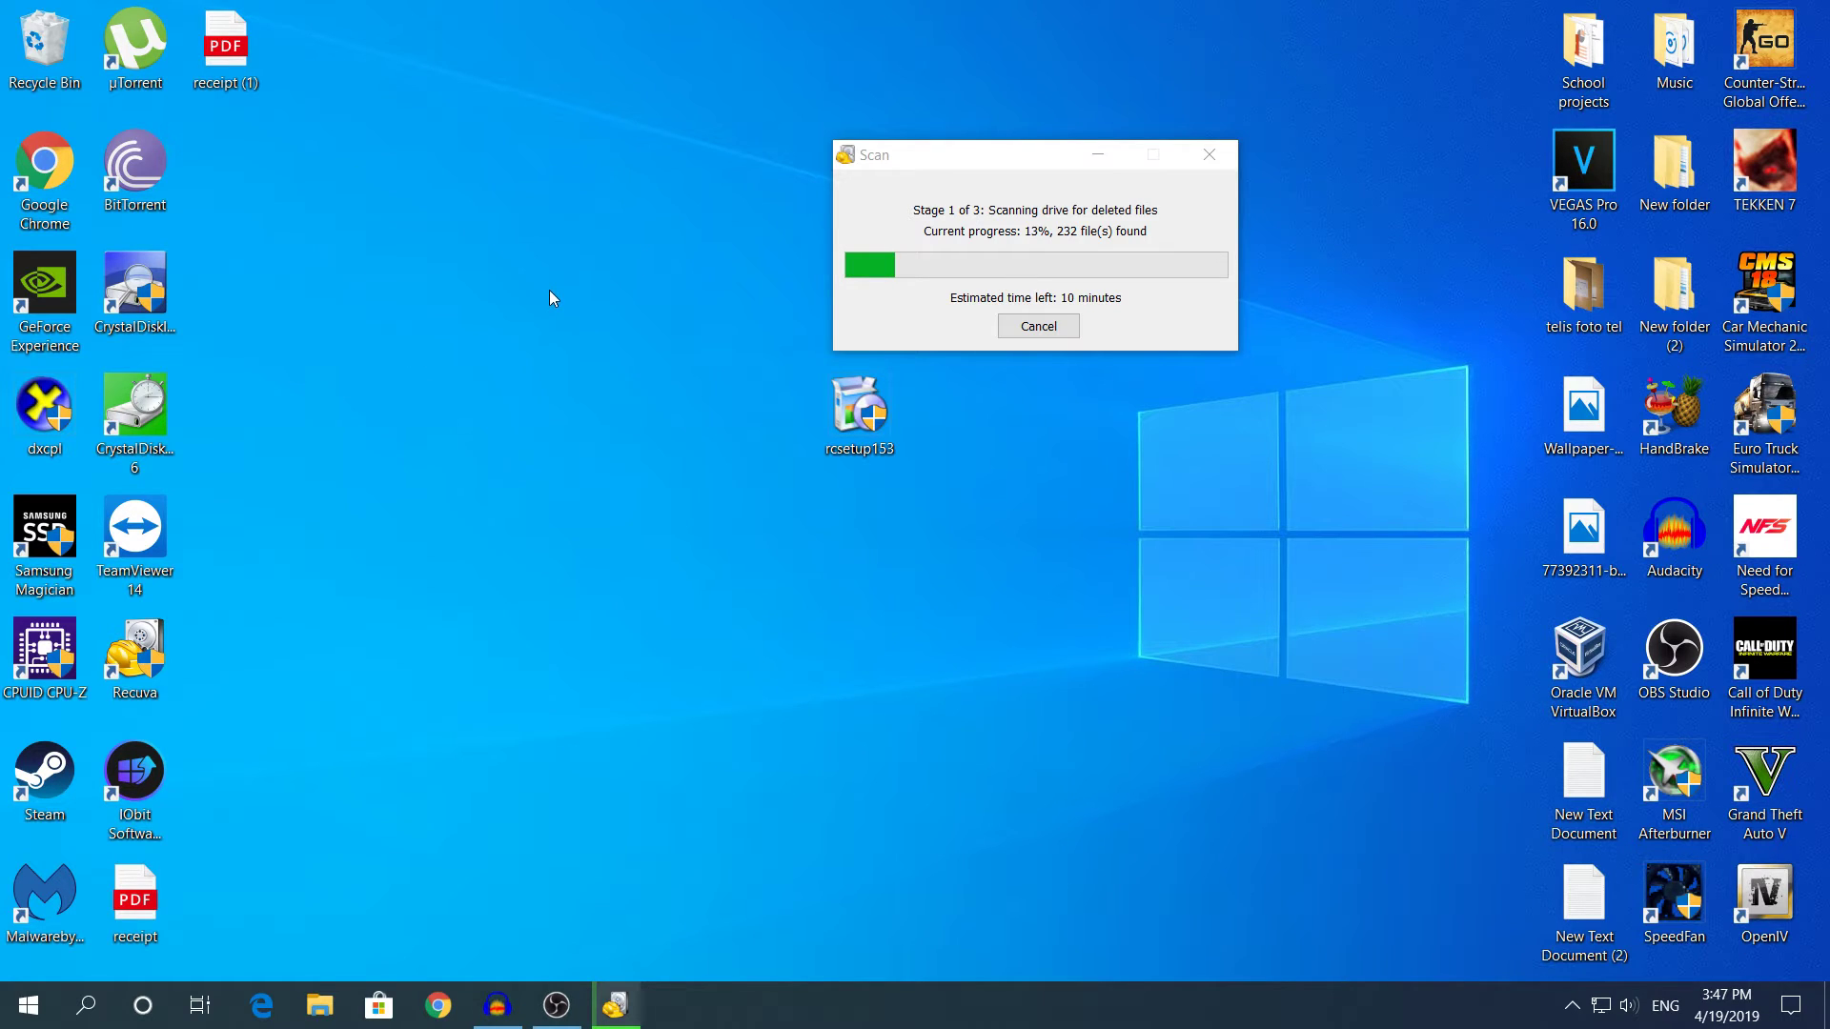
drag(894, 171, 762, 362)
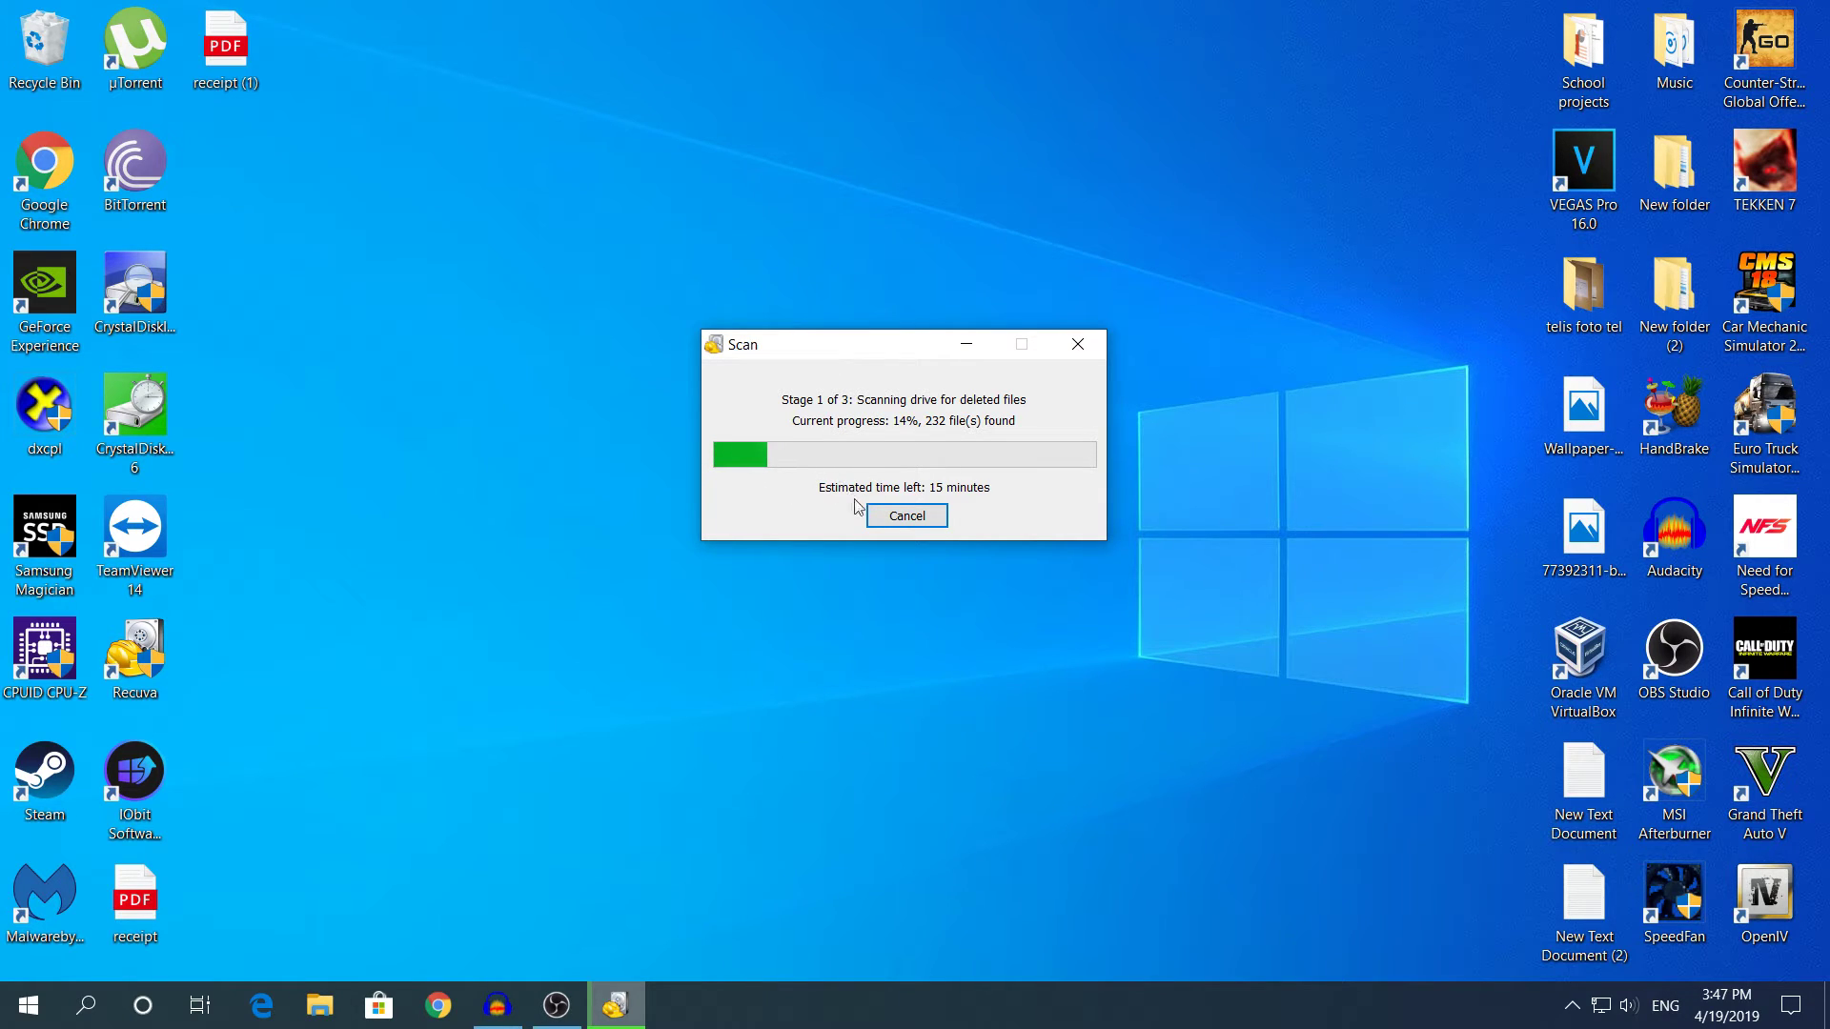
click(804, 204)
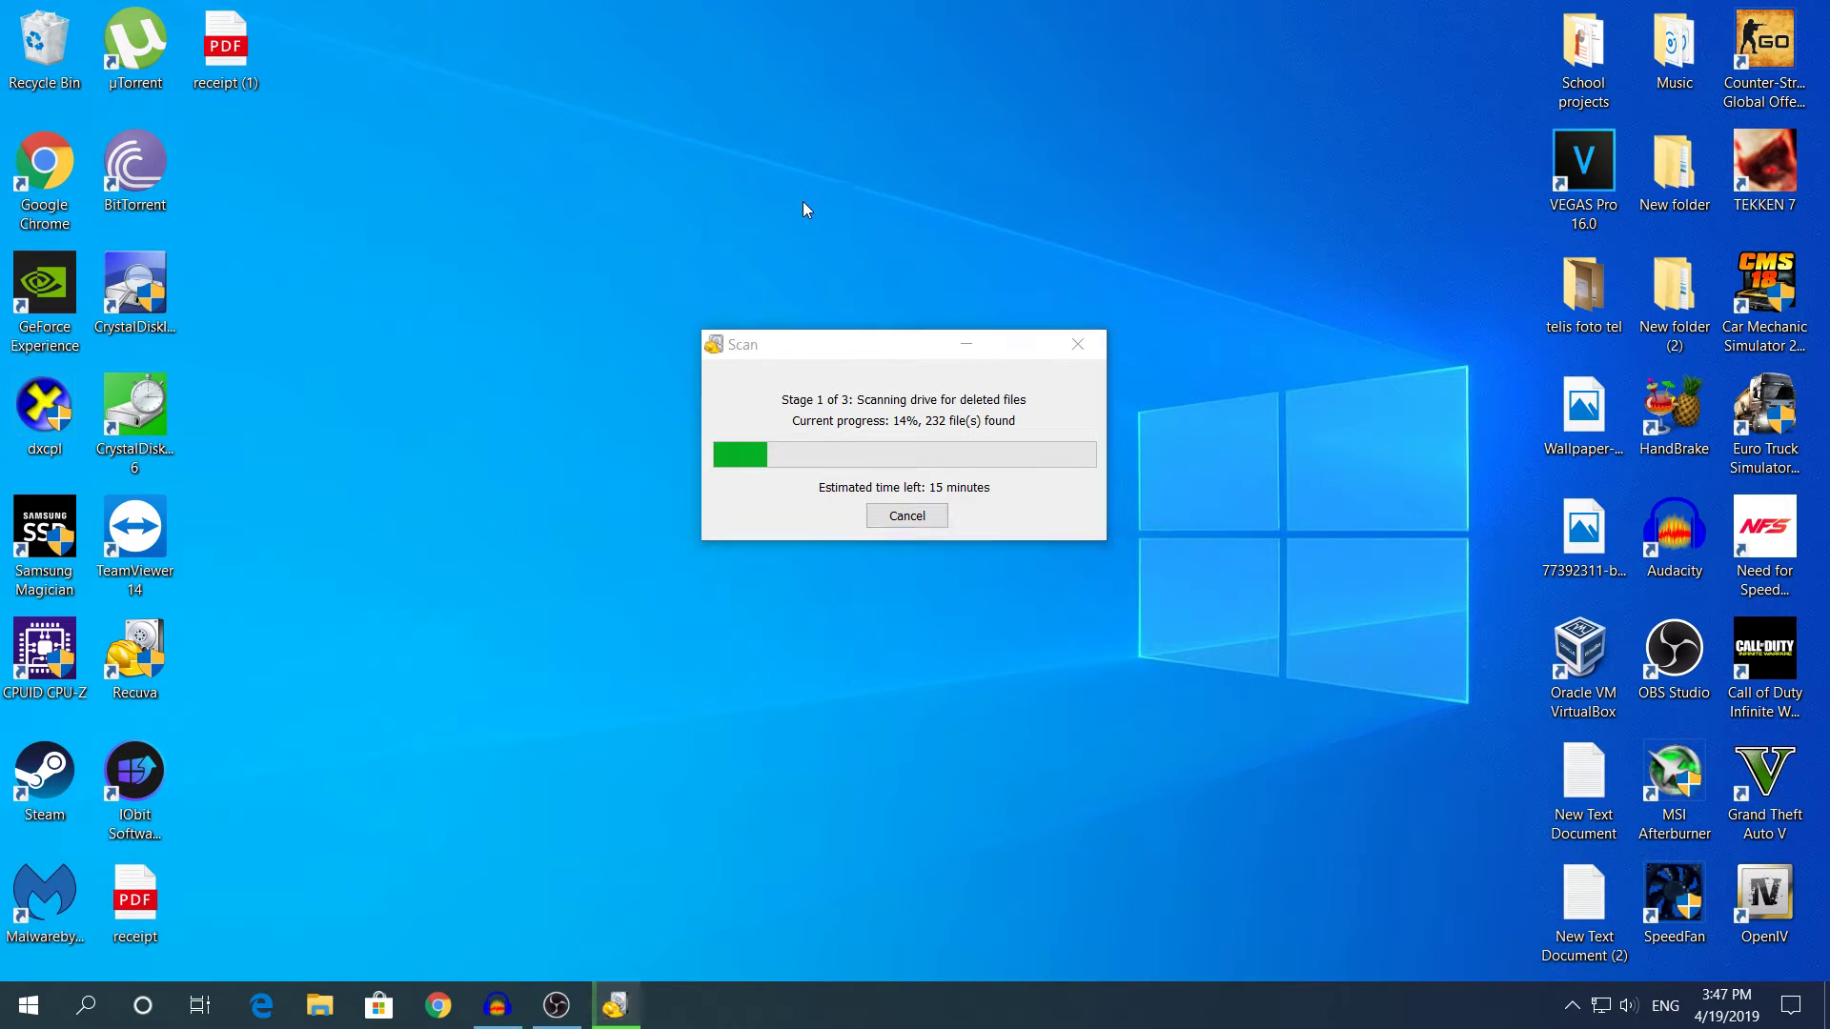
click(715, 375)
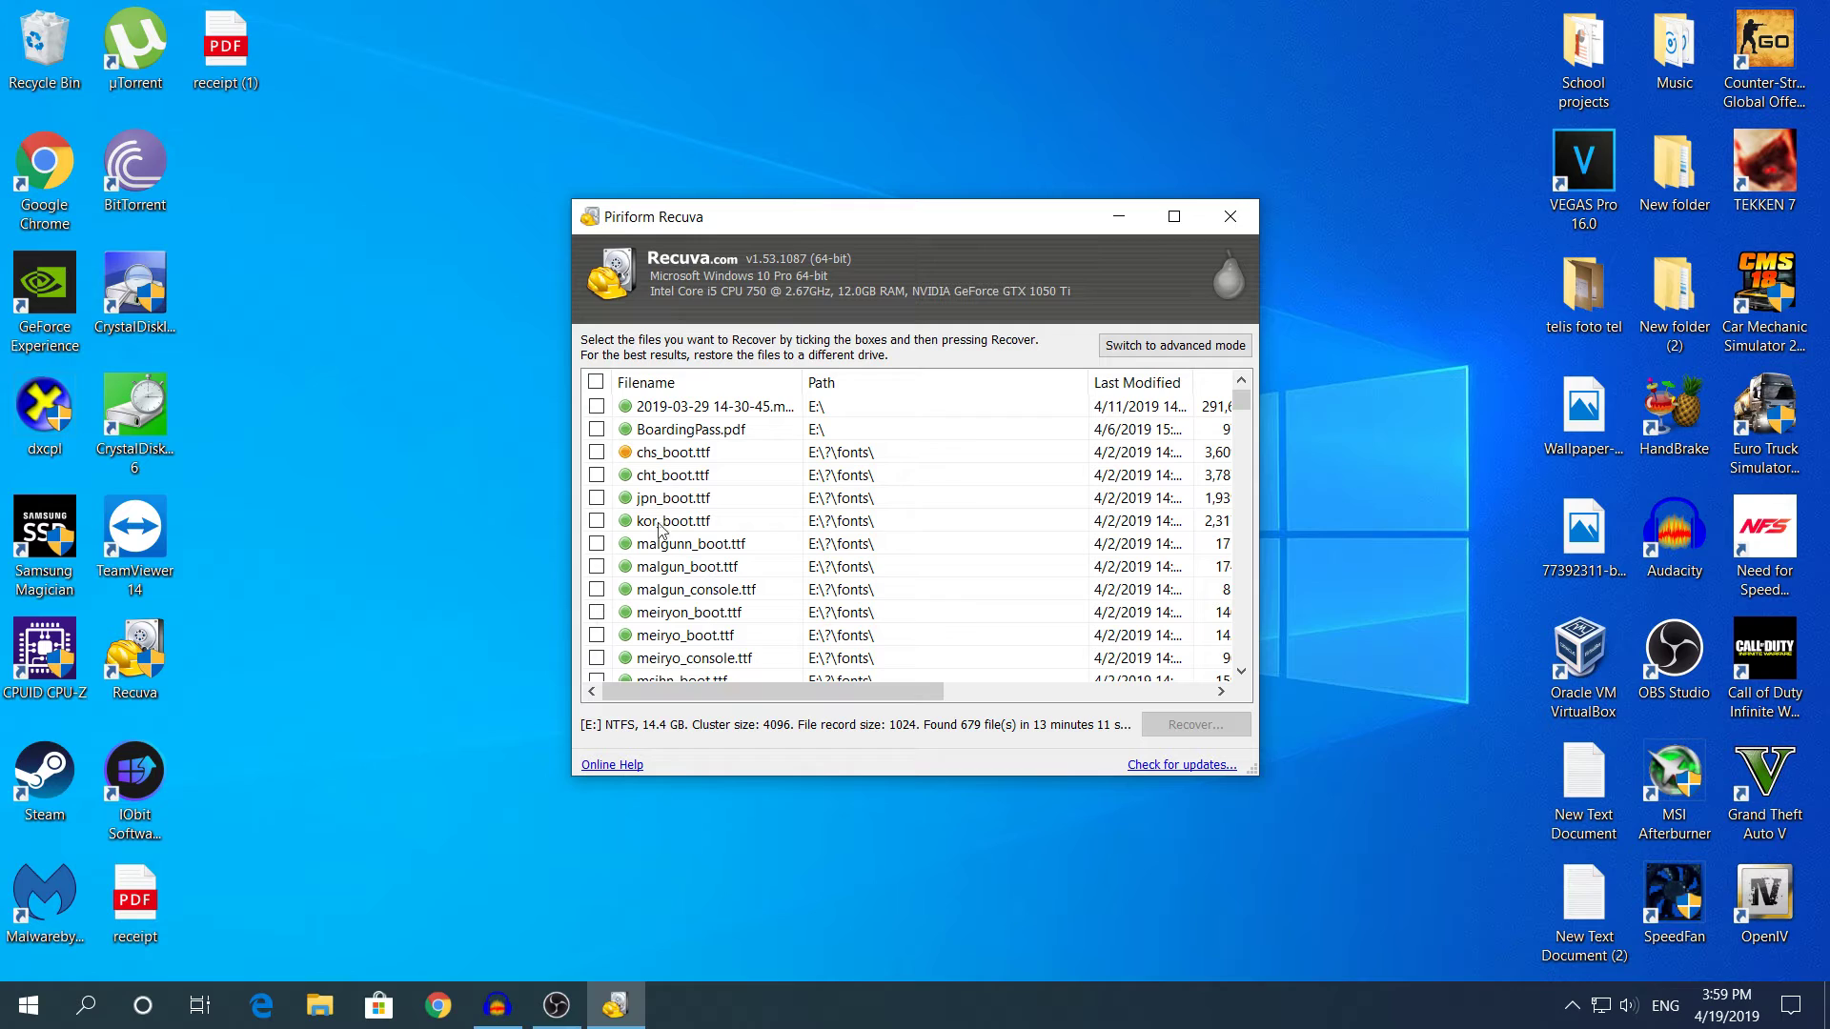
Switch the scan results to advanced mode and filter the found files by Pictures.
click(1121, 354)
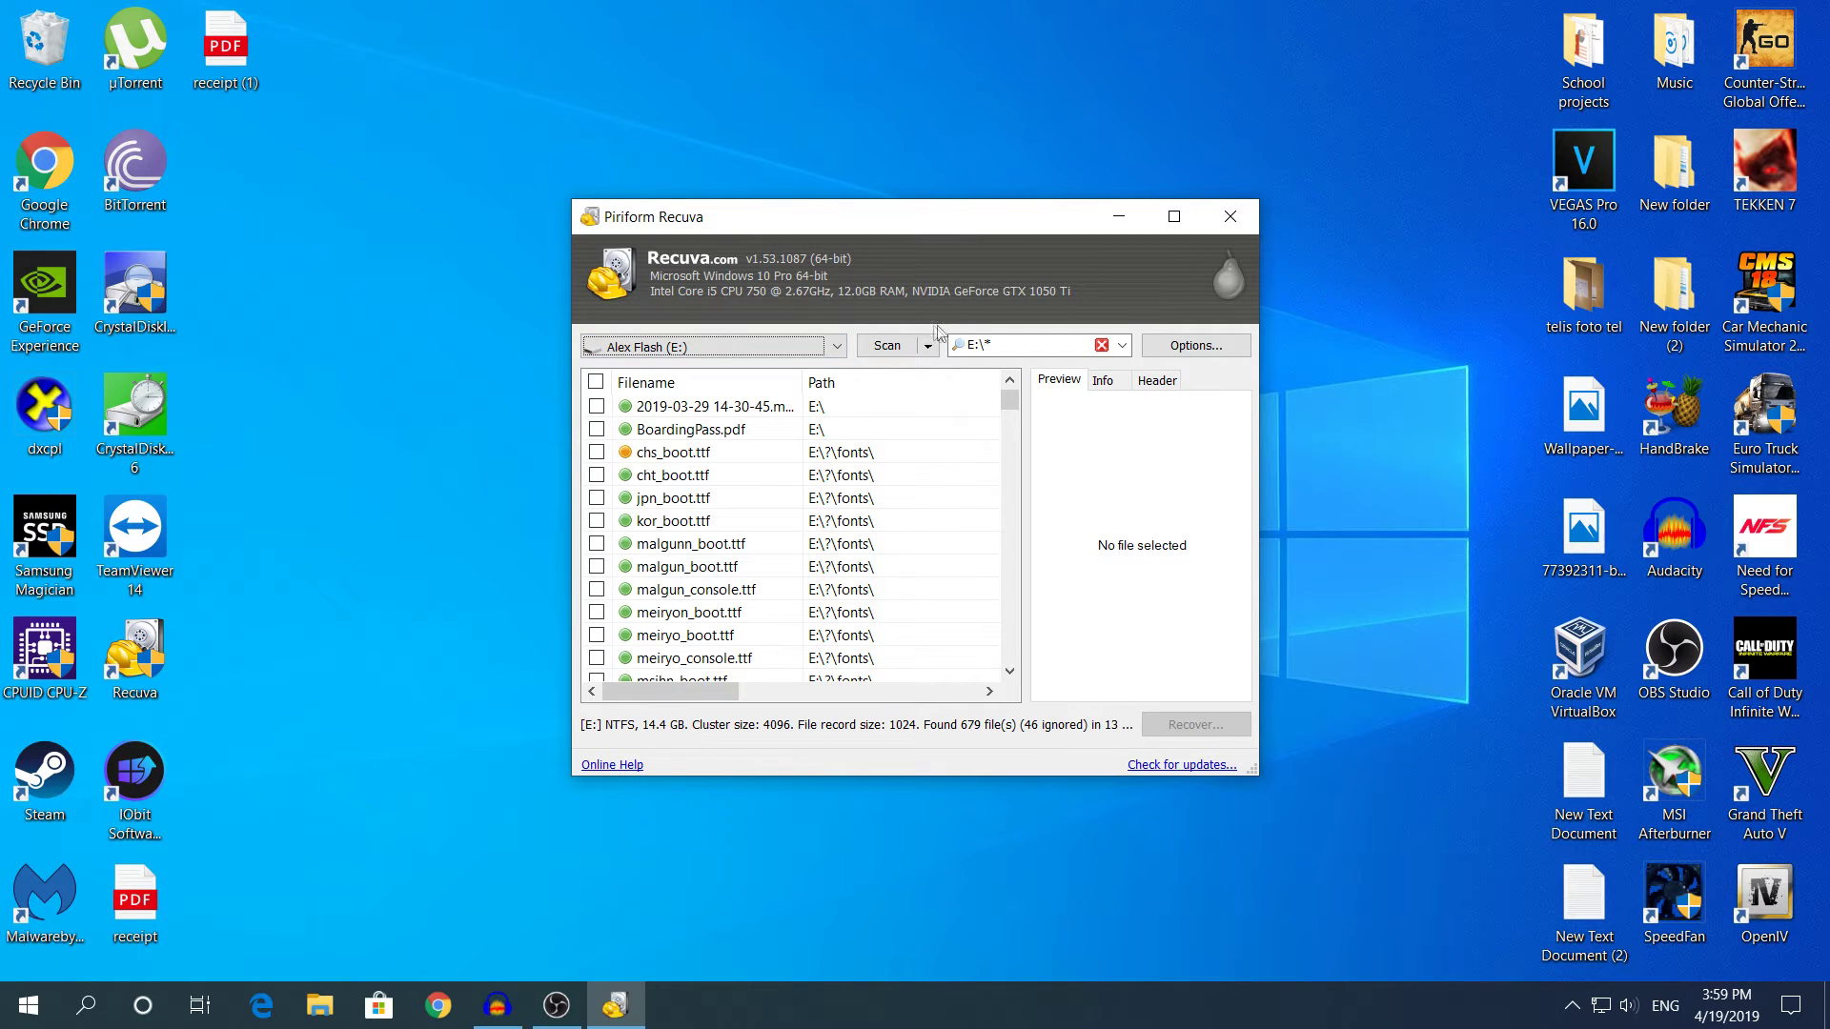
click(1122, 345)
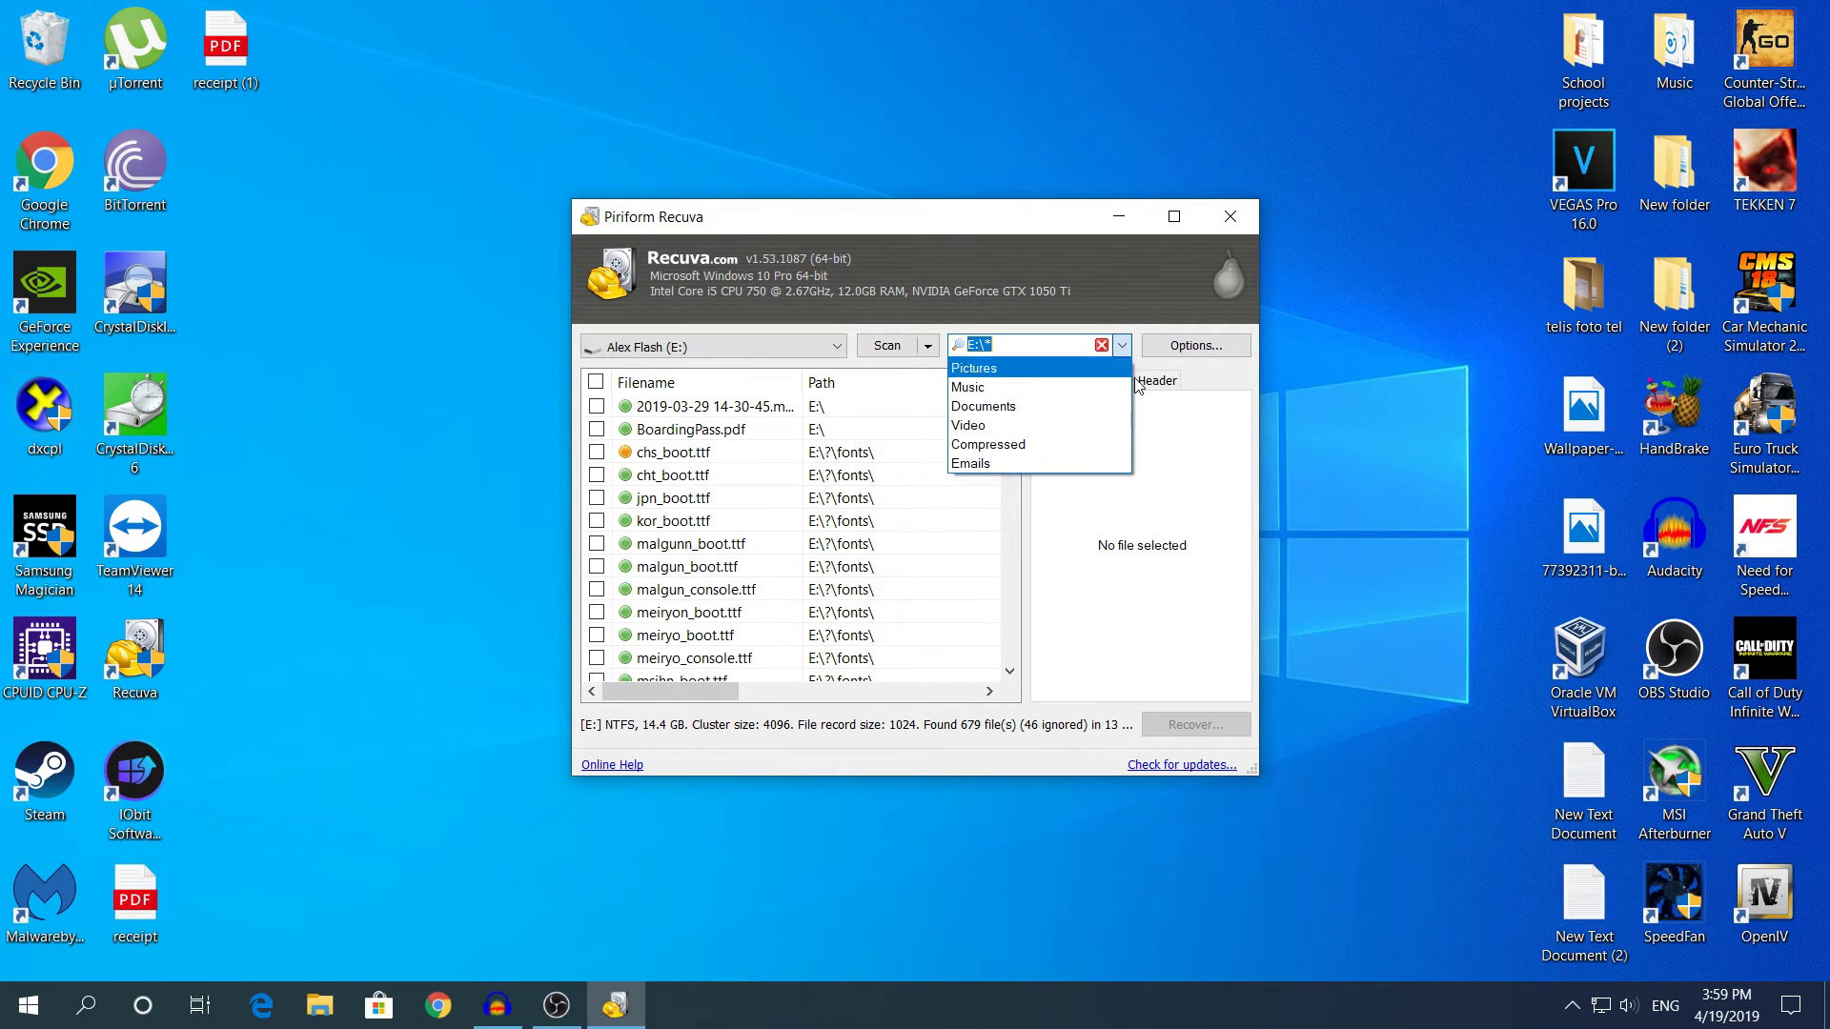
click(1060, 370)
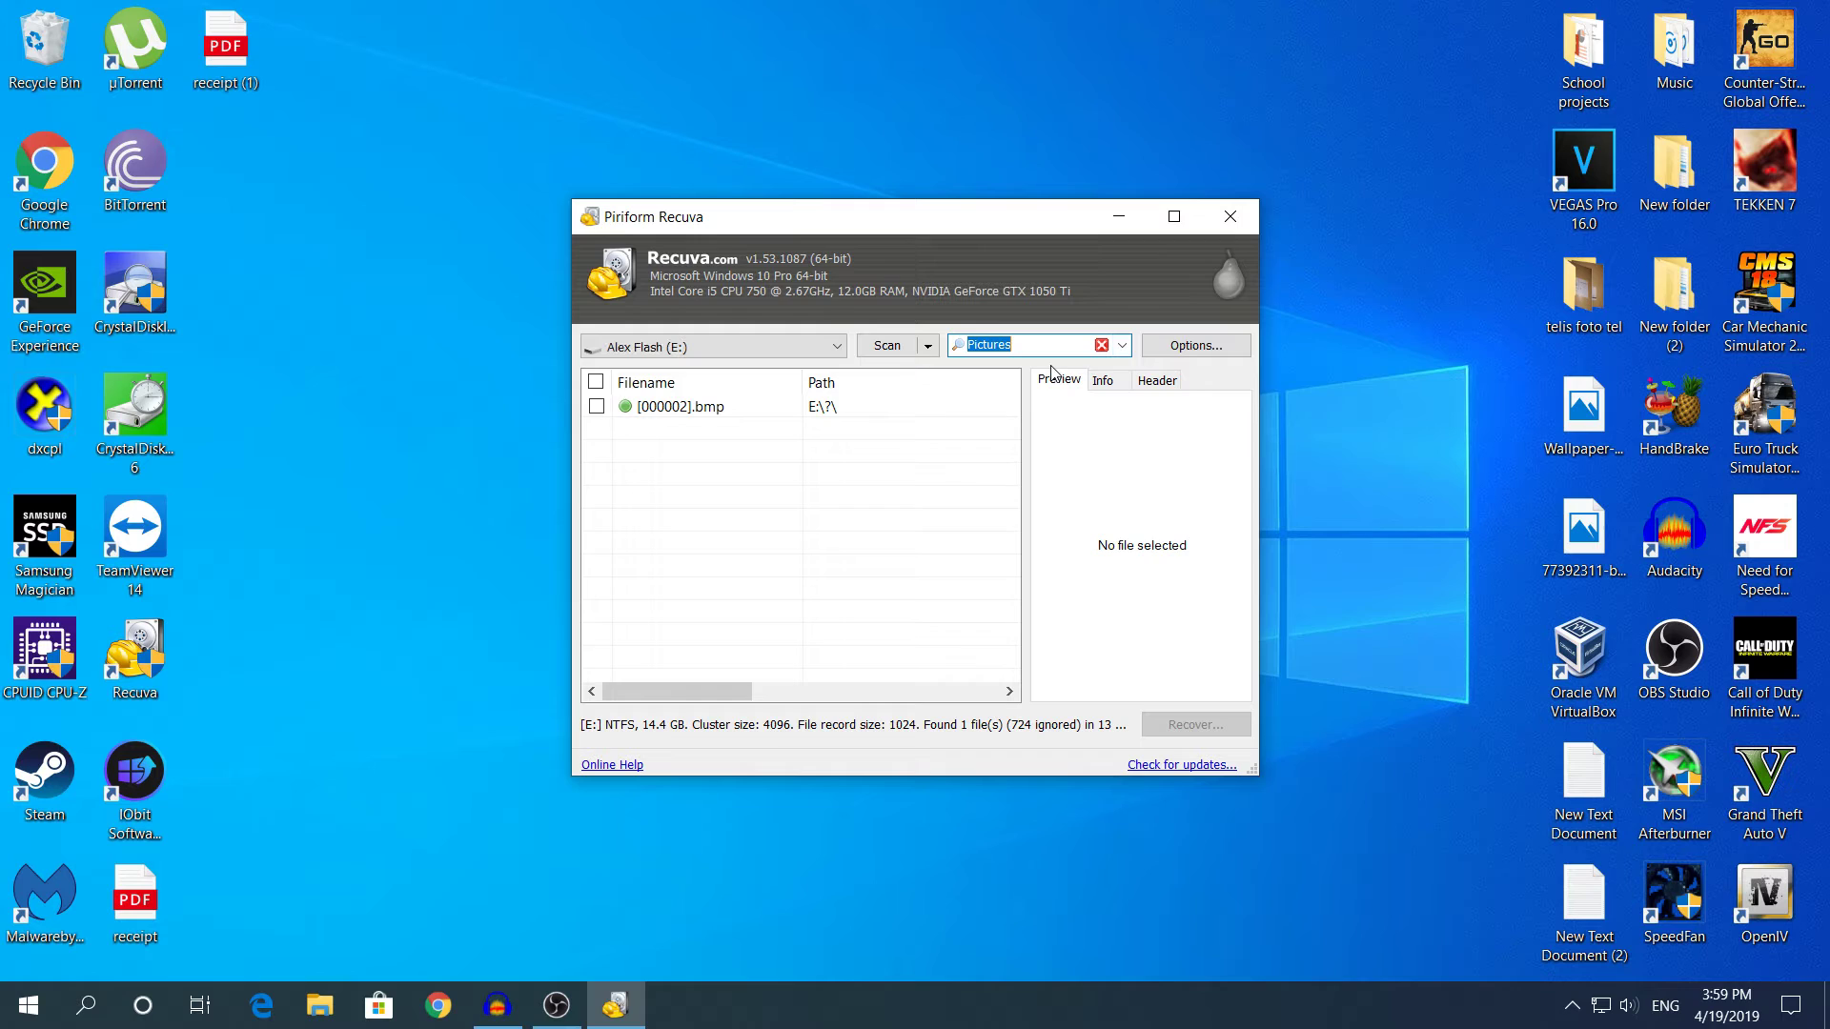
Preview the found picture [000002].bmp, then clear its selection.
click(695, 416)
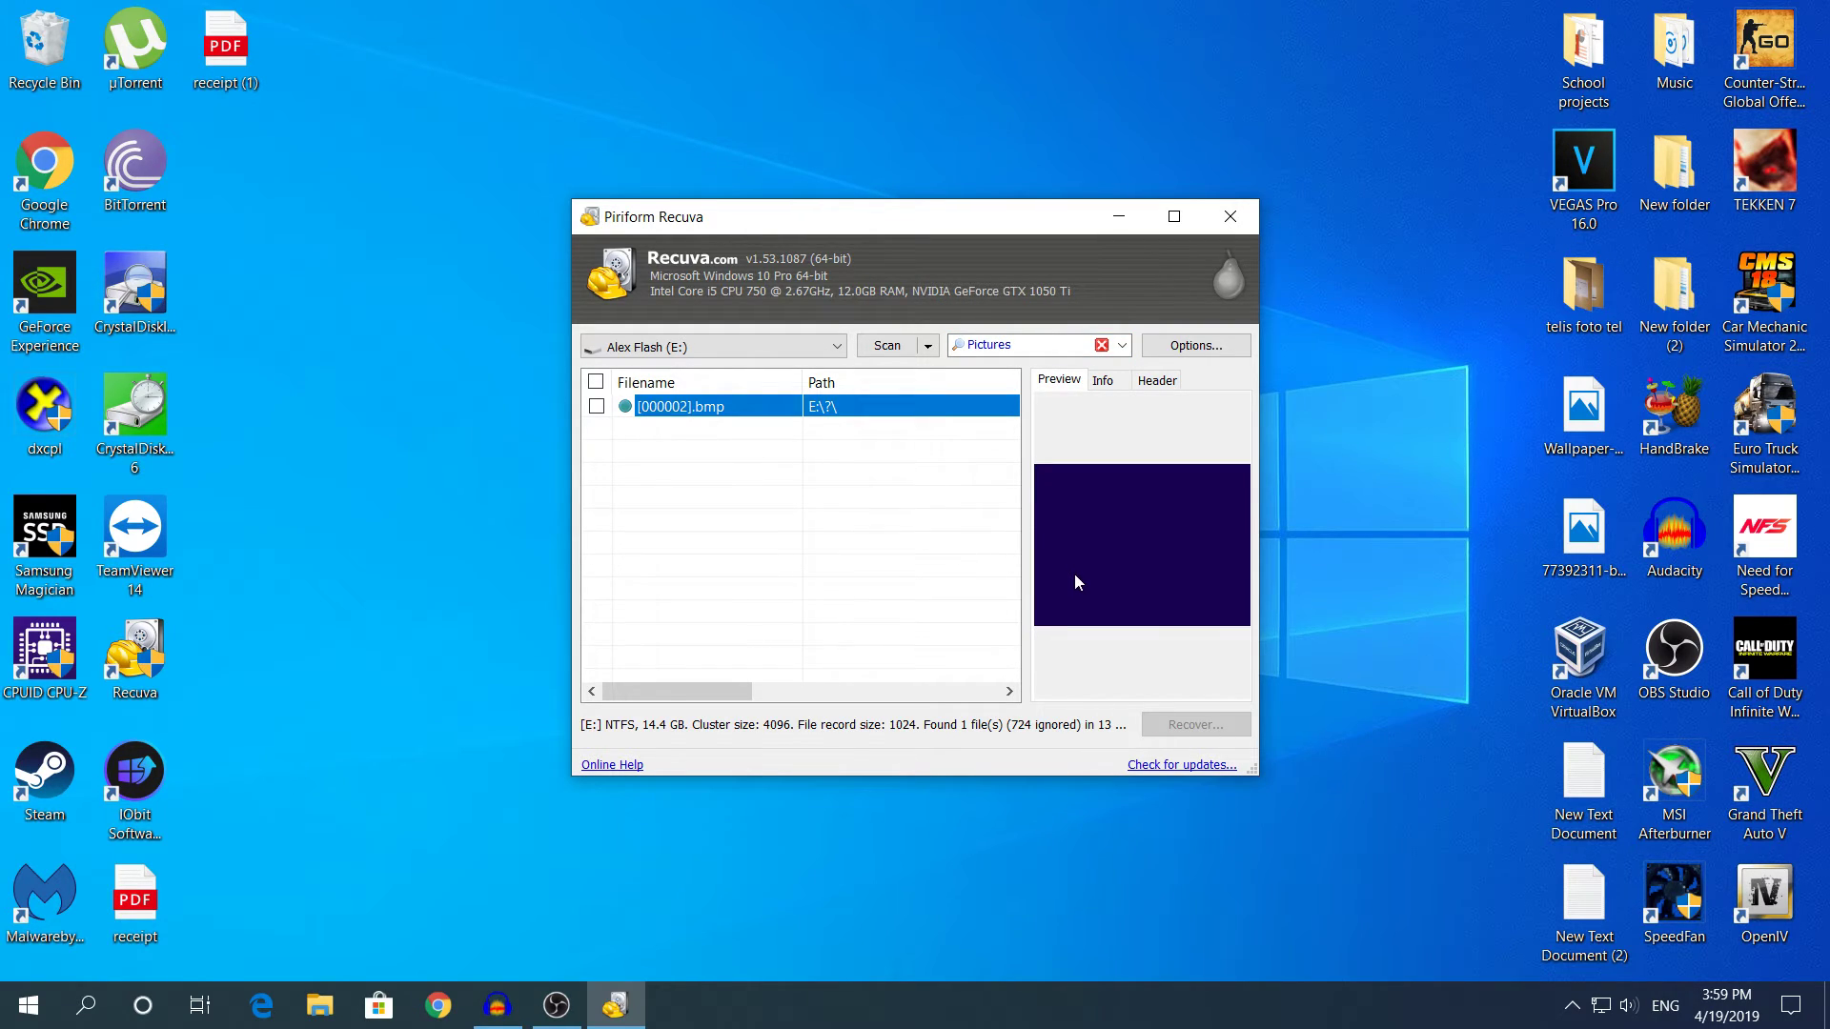
click(763, 487)
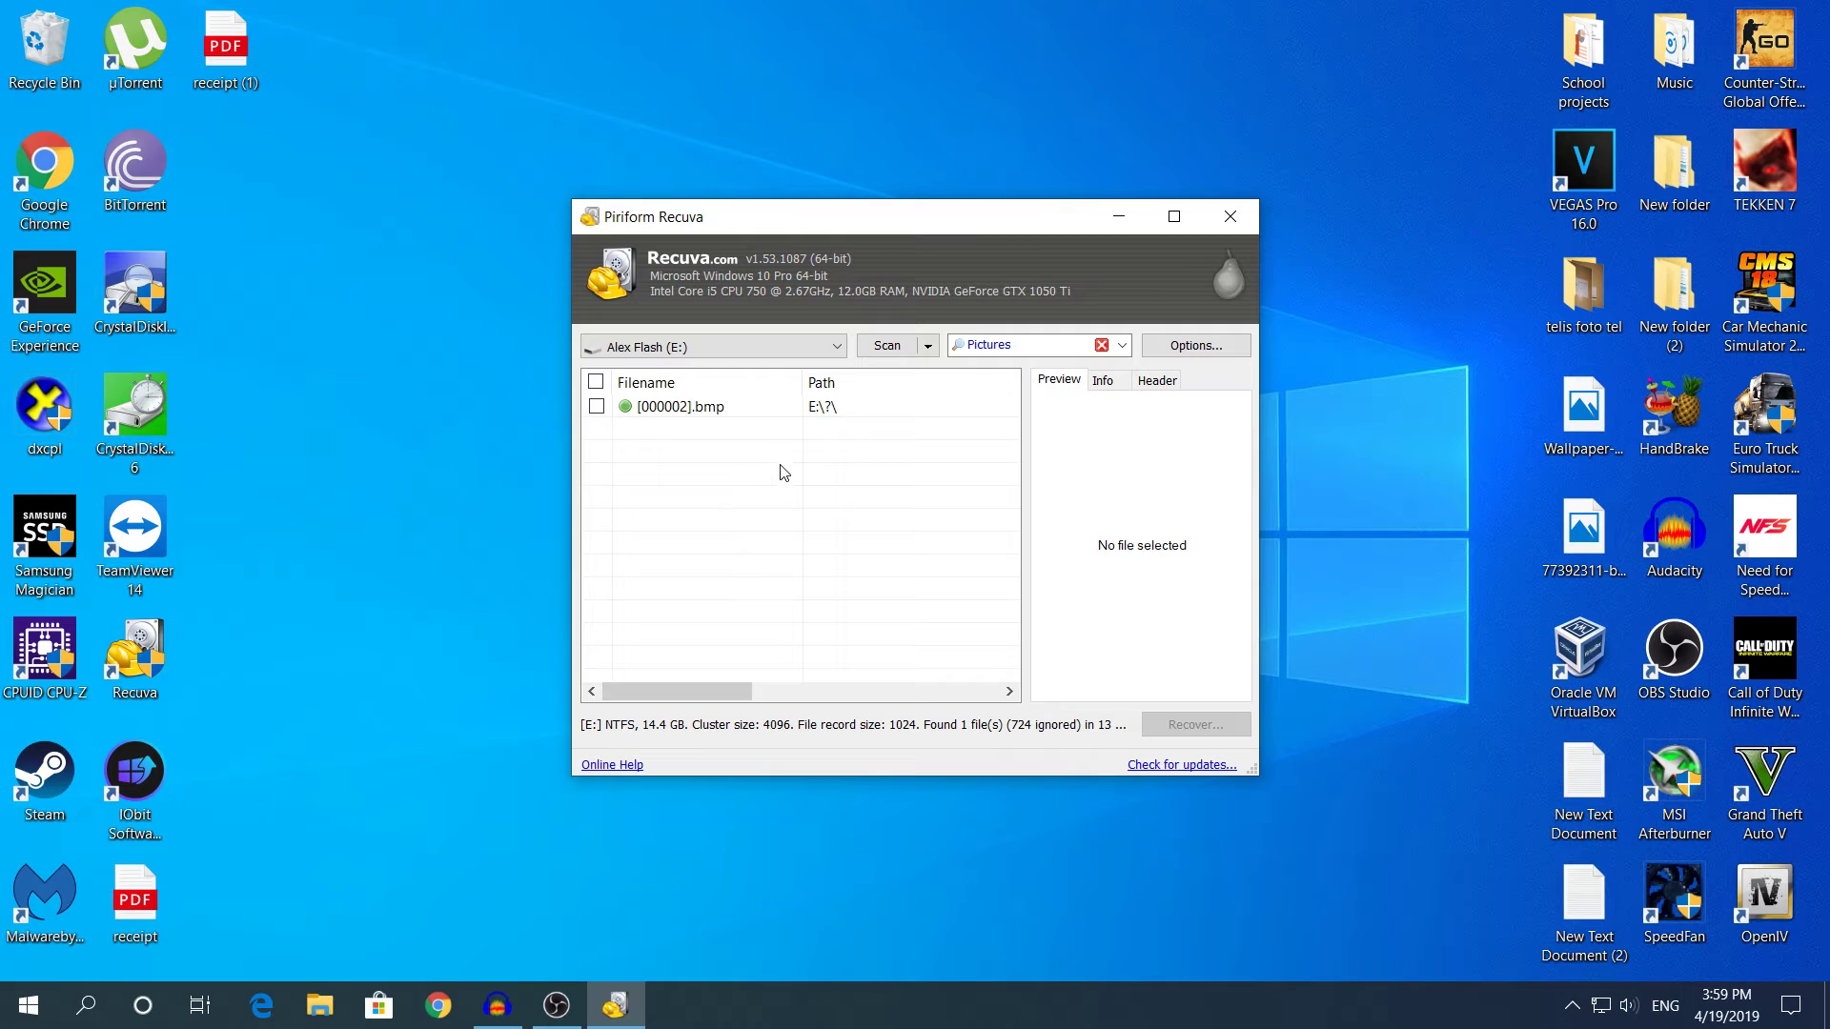
click(852, 410)
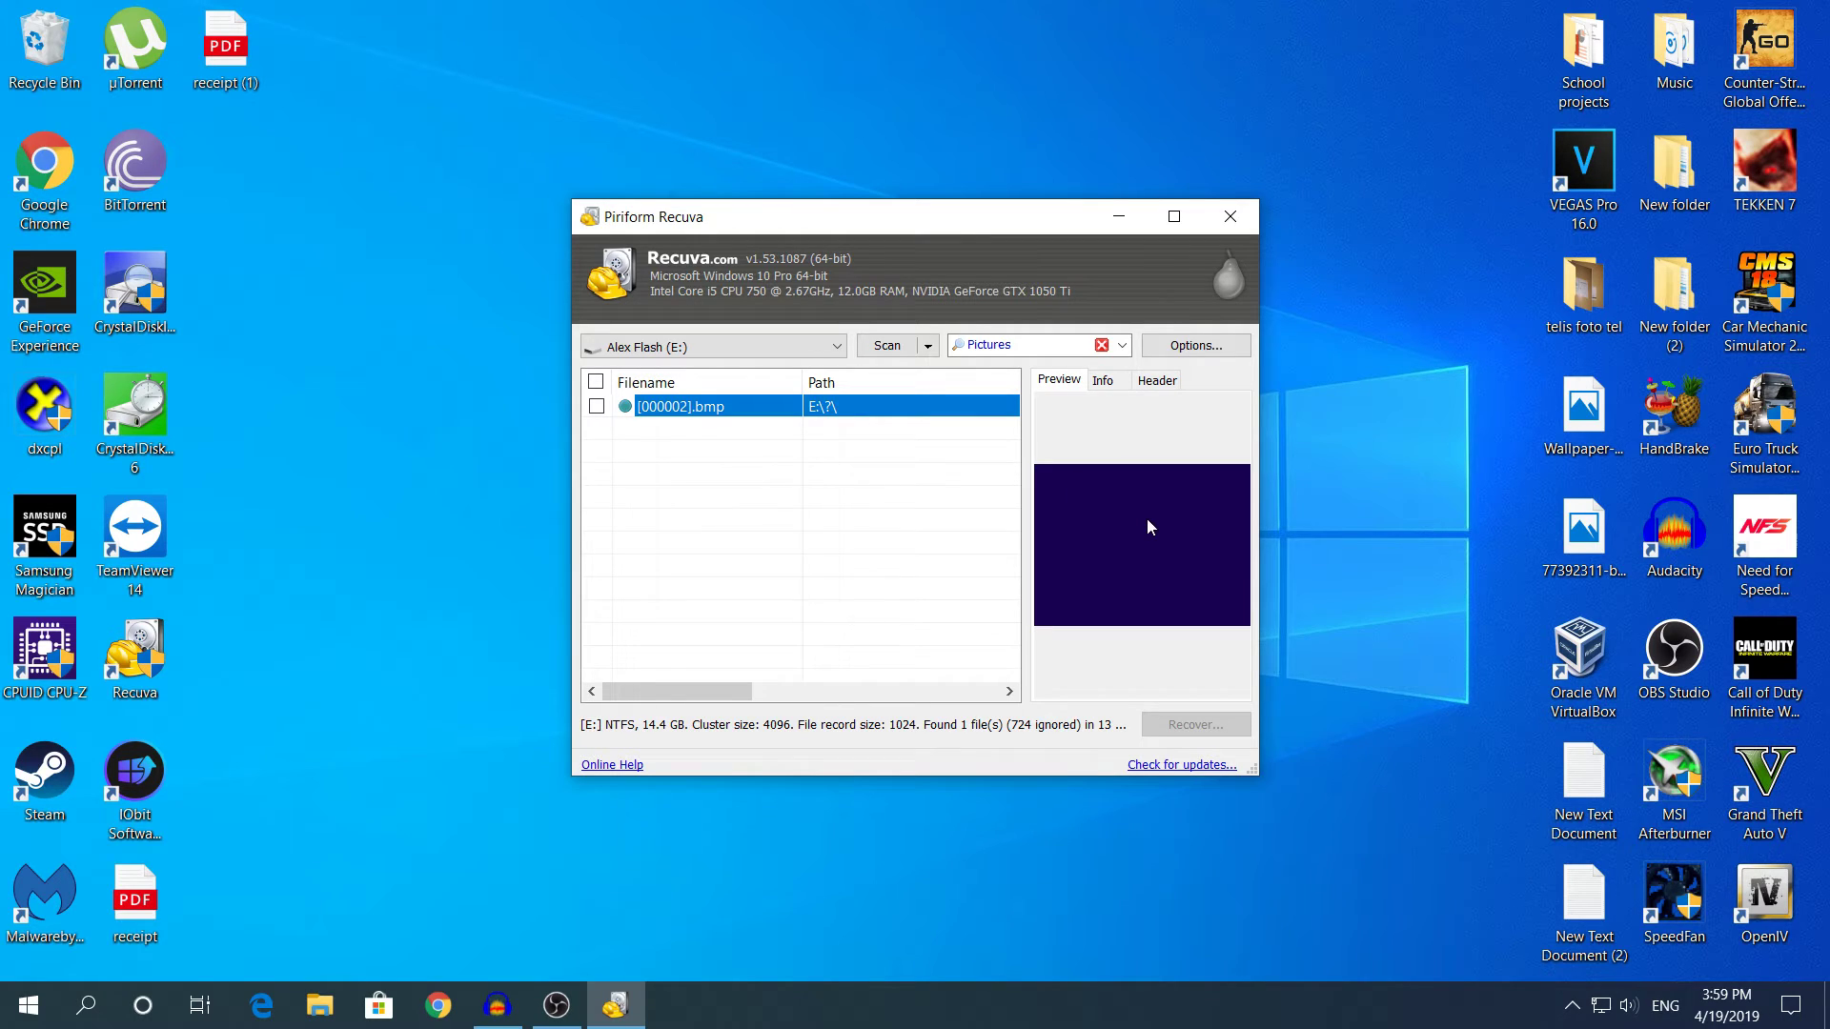
click(902, 497)
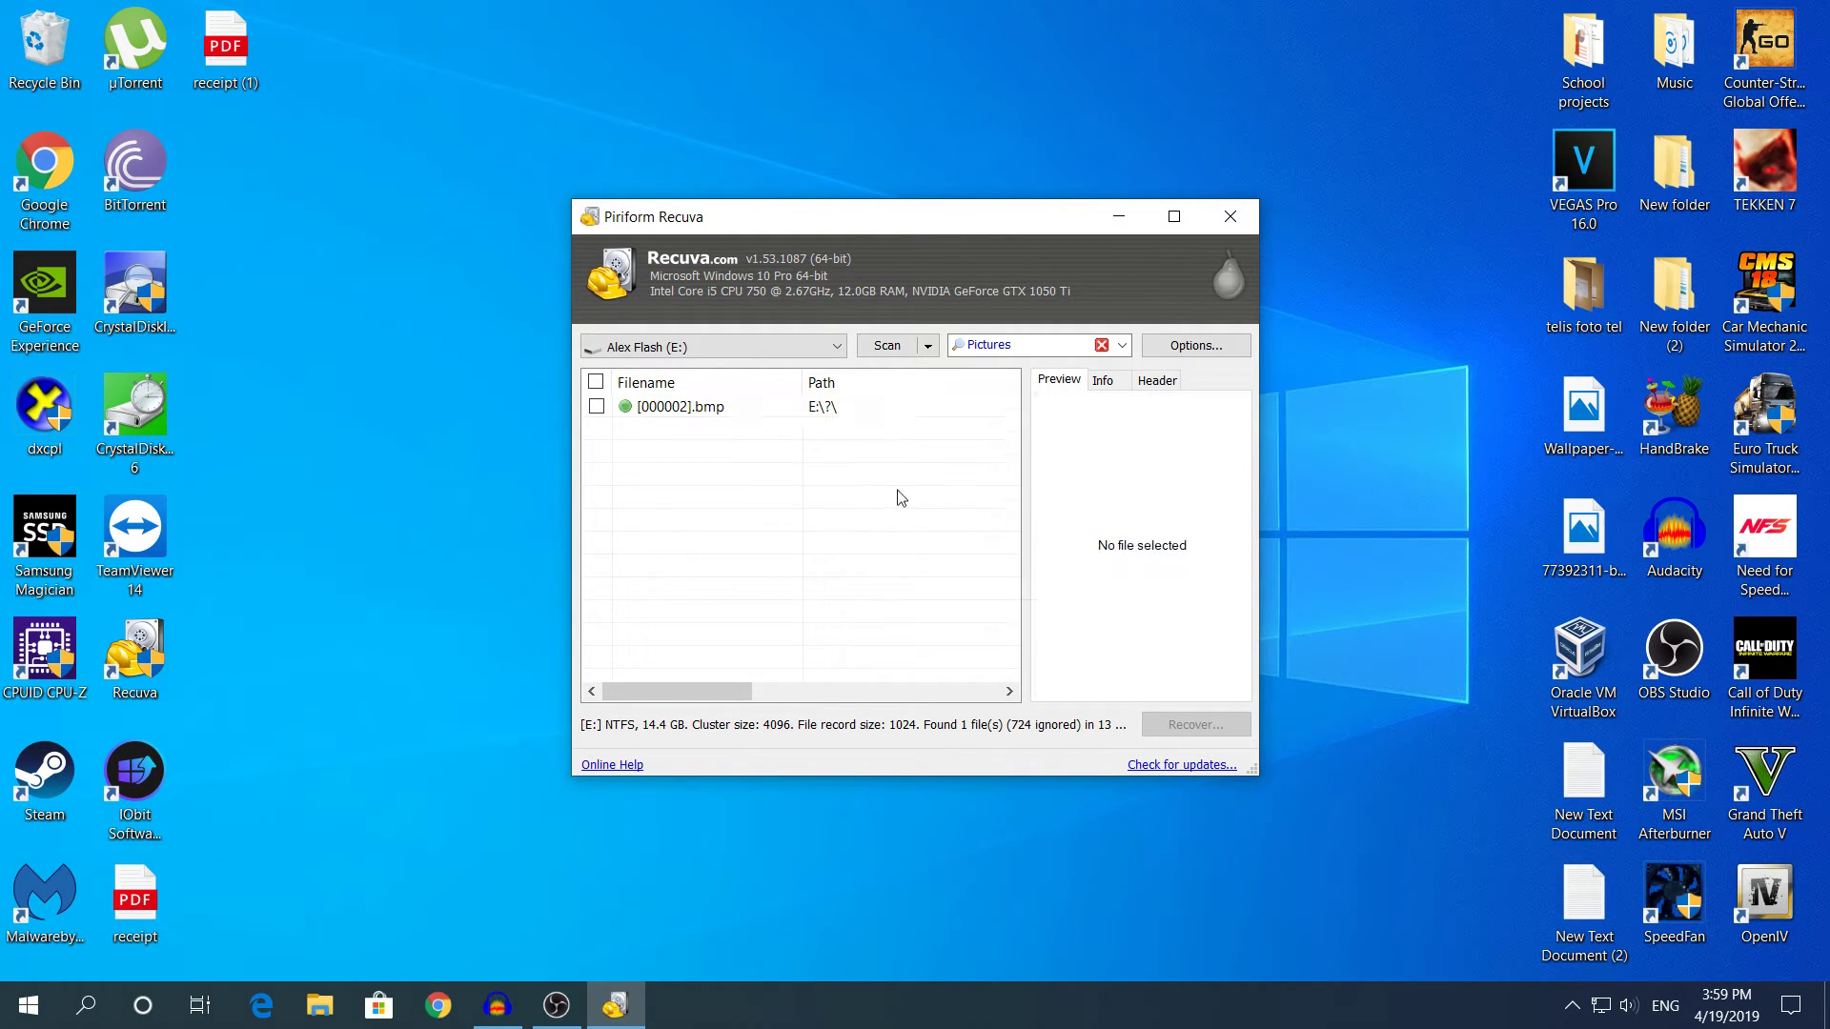
click(770, 408)
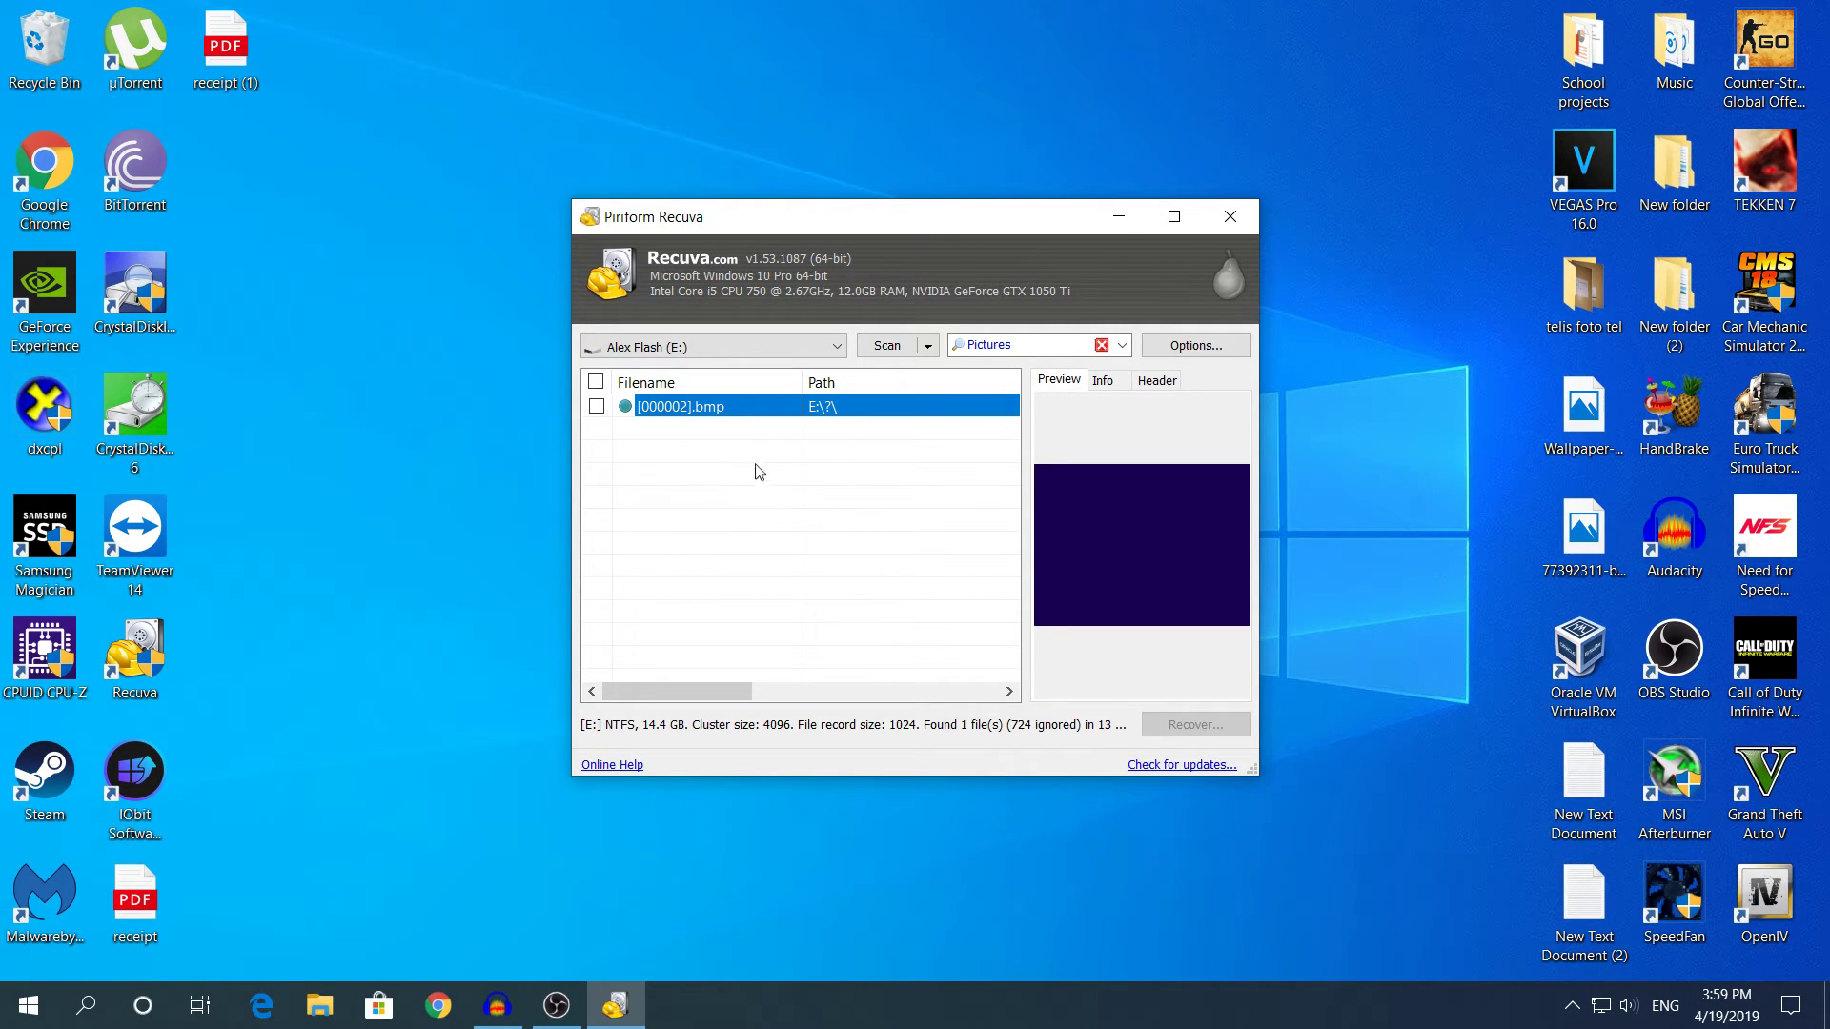
click(792, 465)
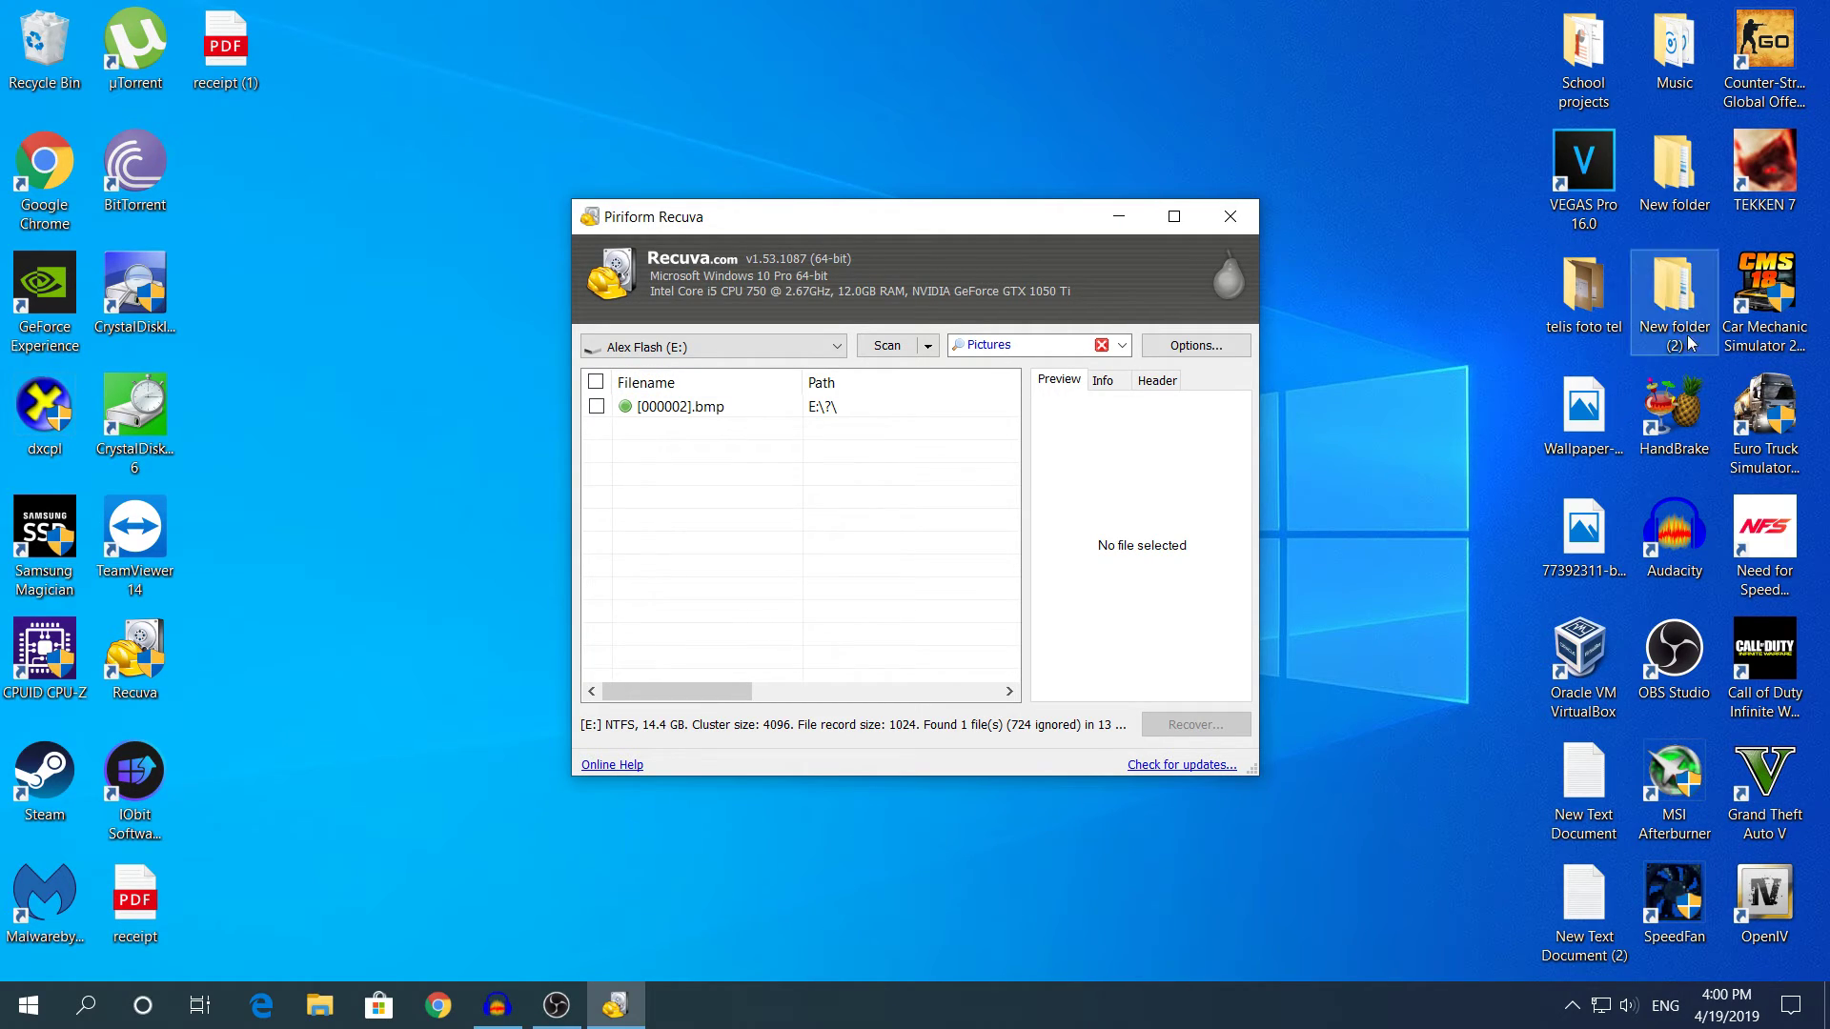
click(1565, 330)
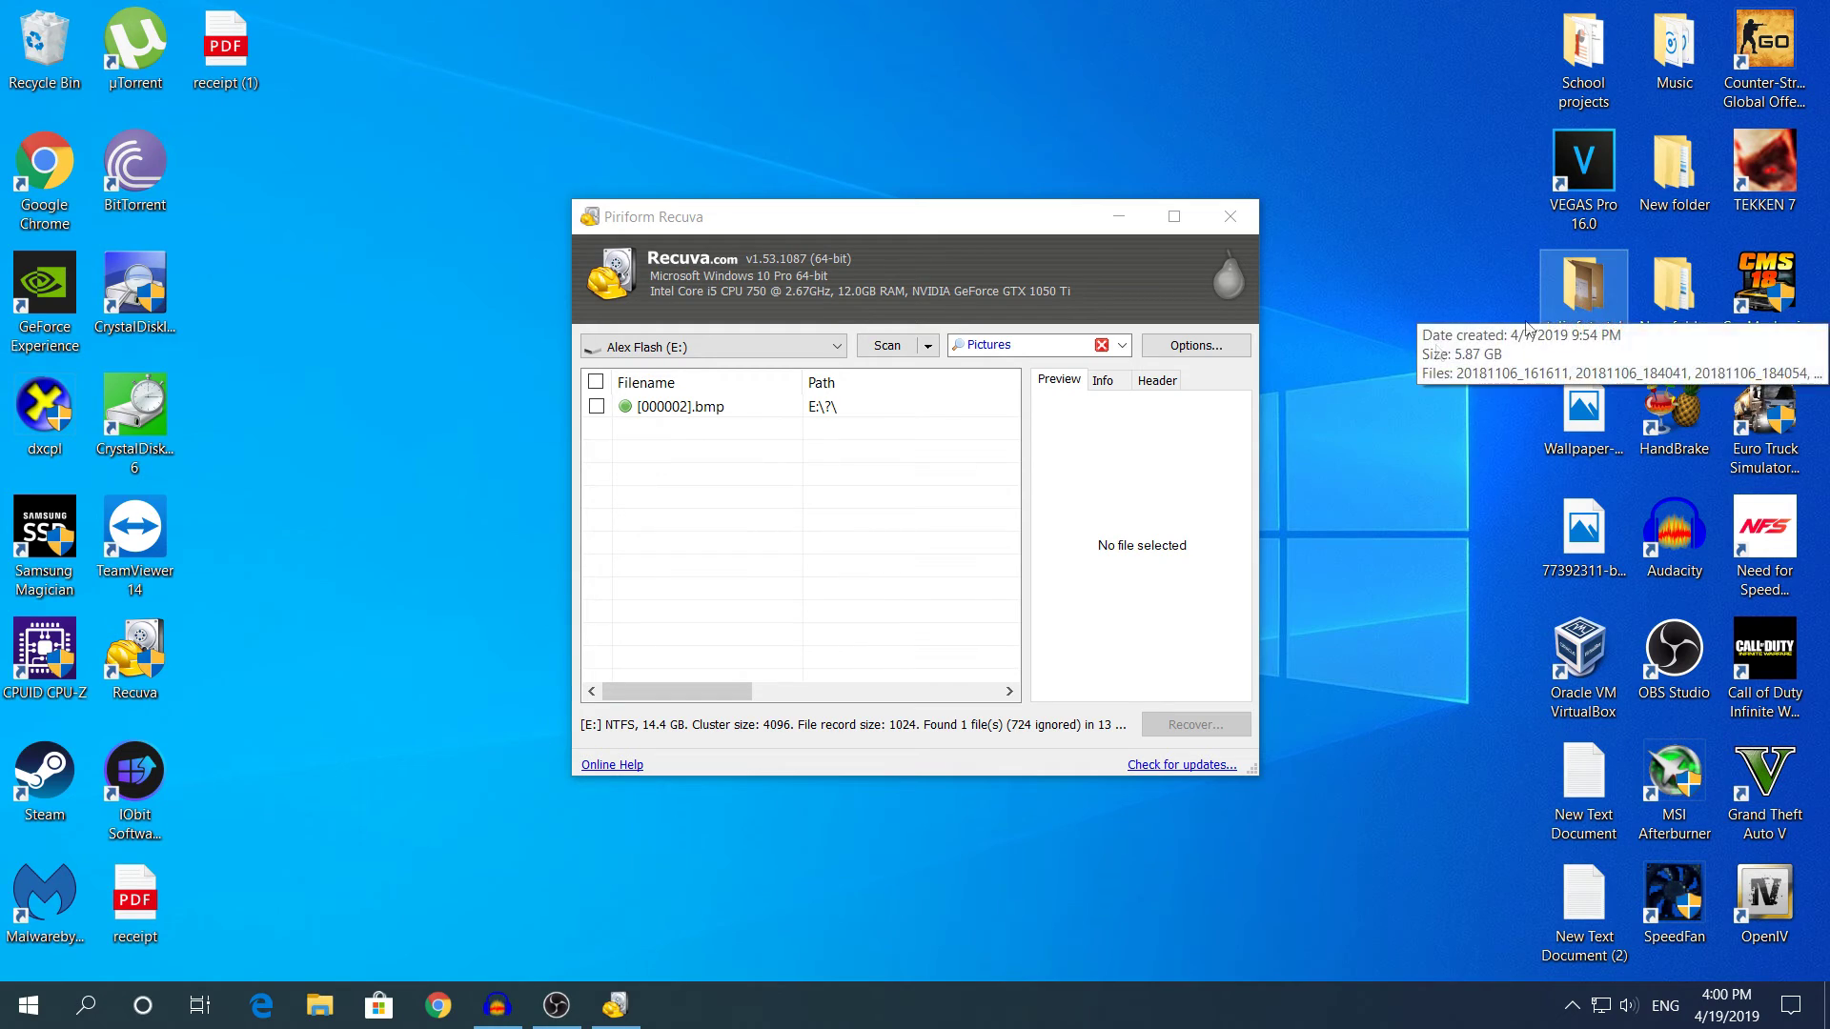
click(1151, 459)
click(1328, 460)
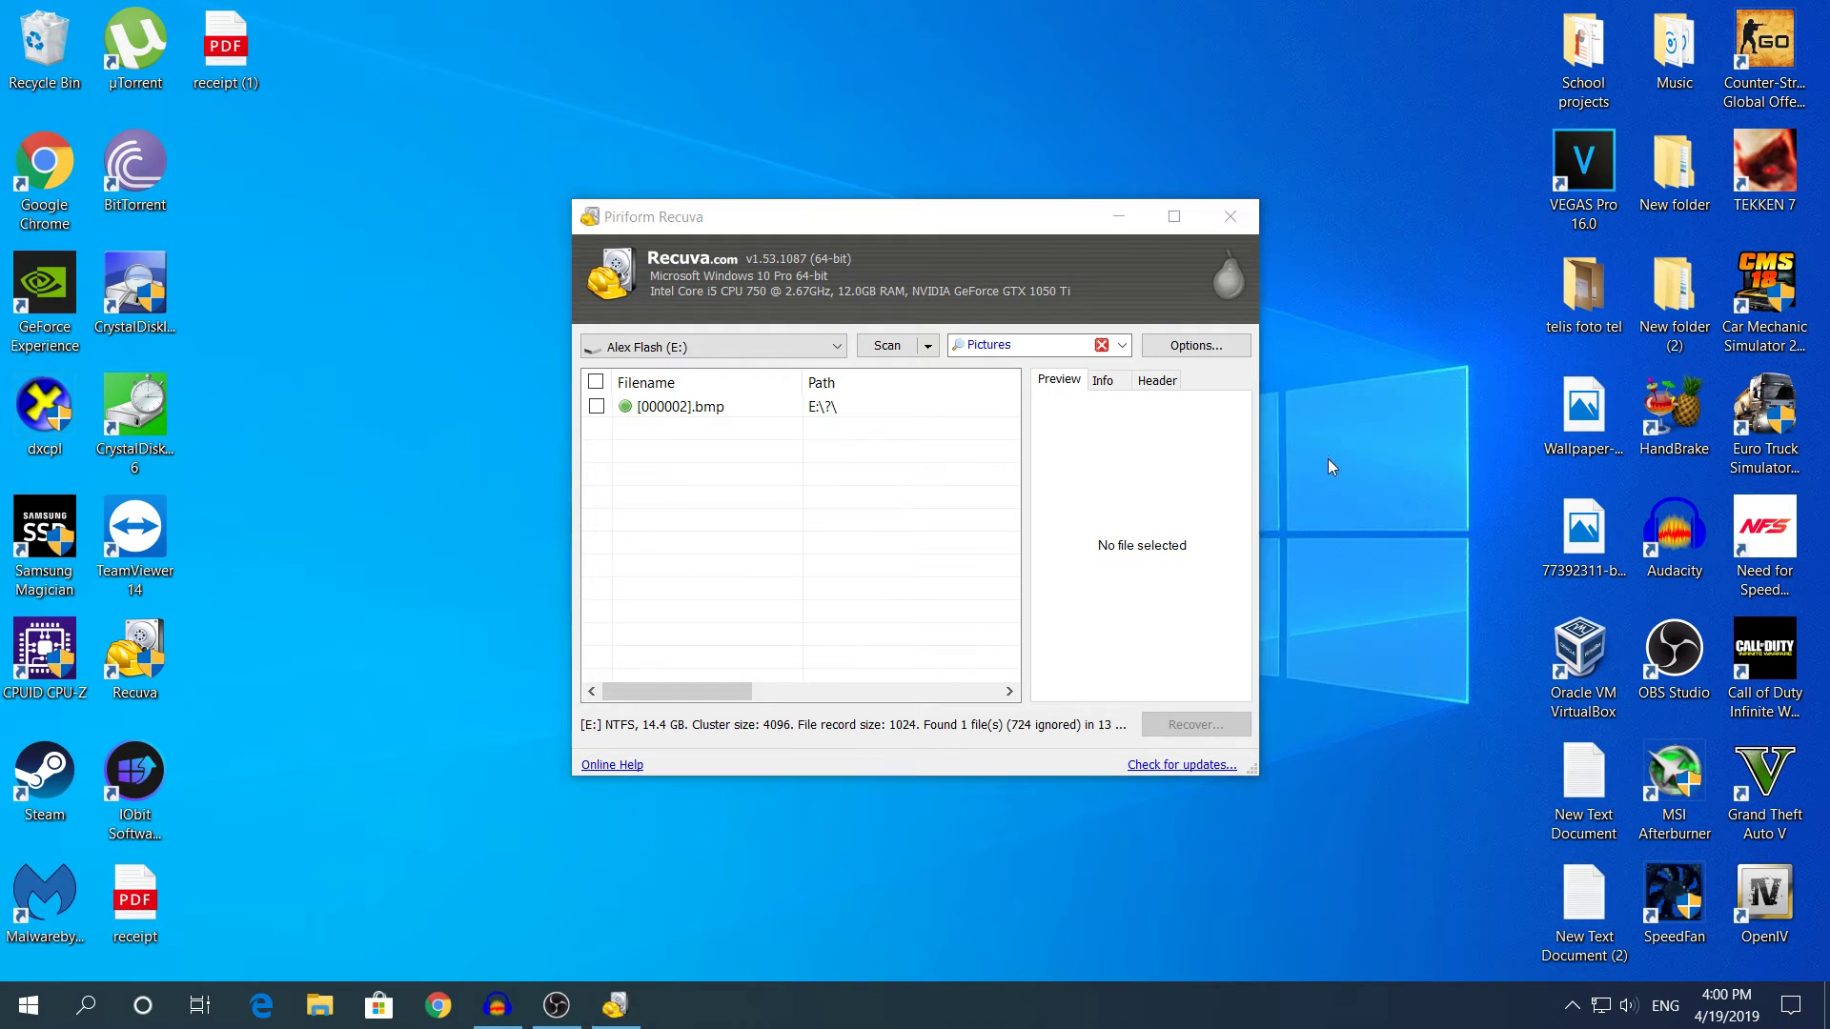
click(830, 466)
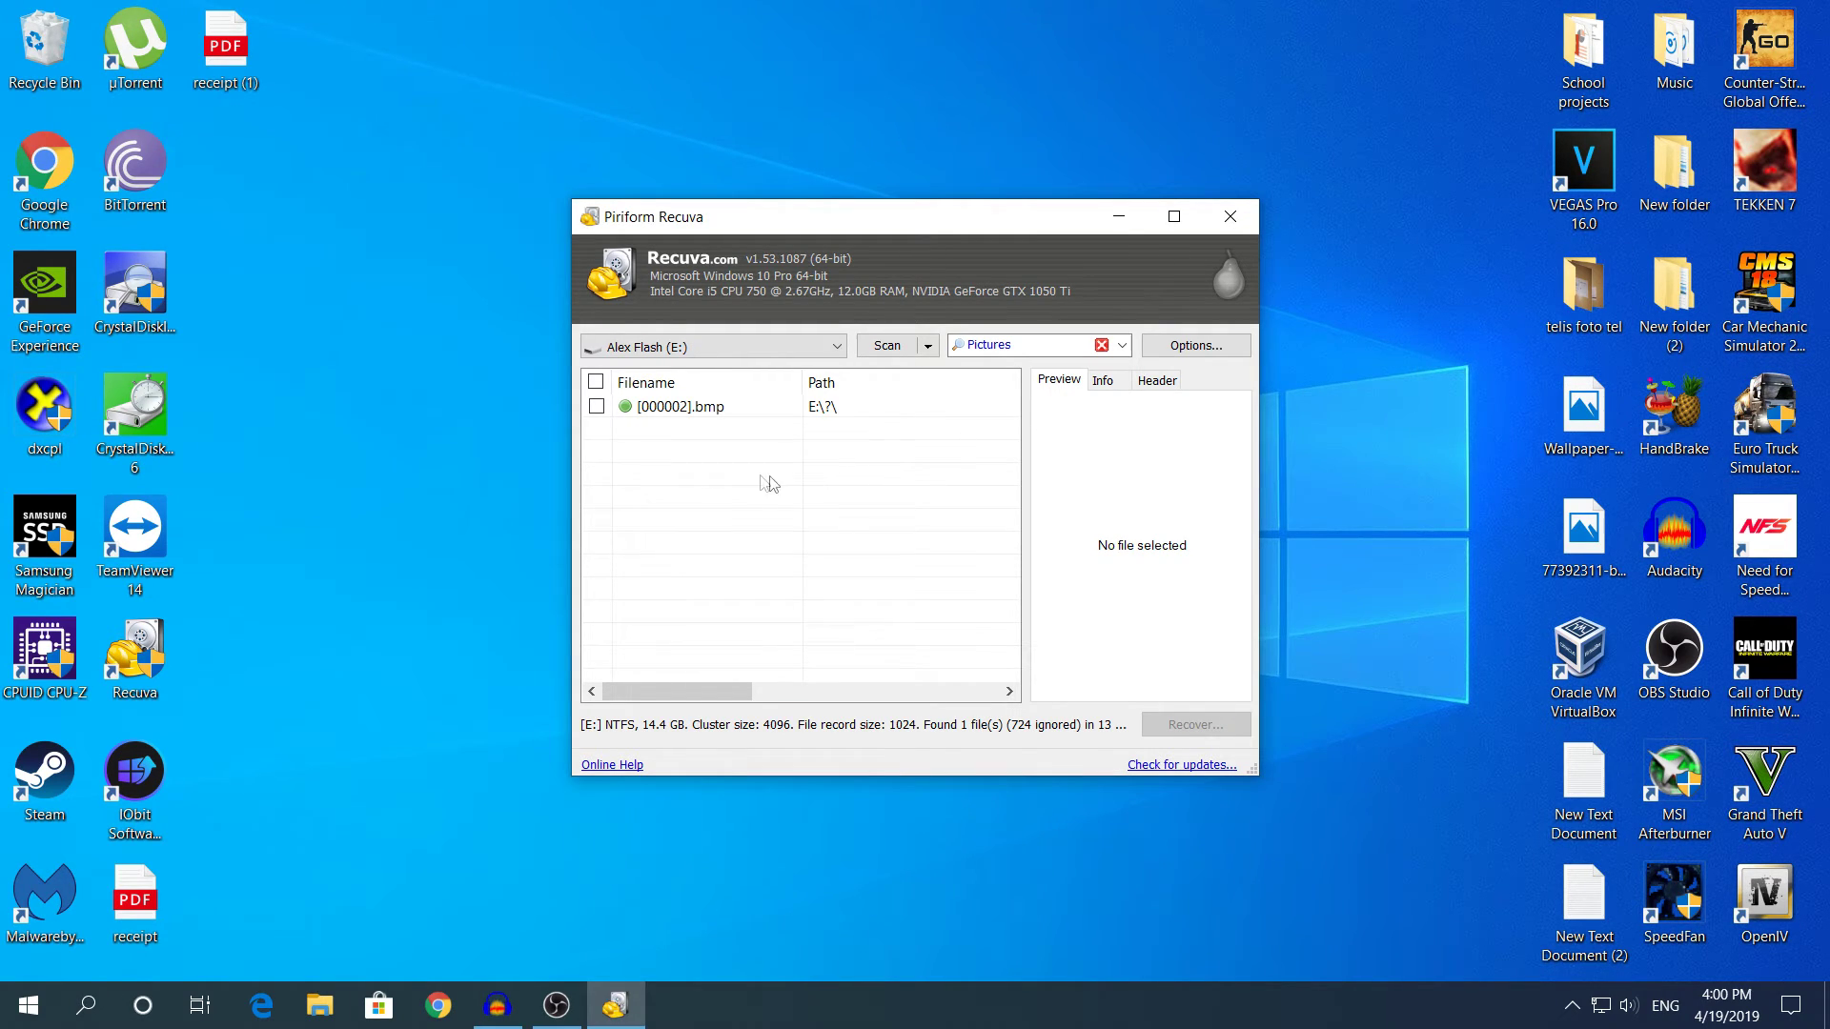
Select the [000002].bmp file in the filtered results to show its preview again.
click(626, 411)
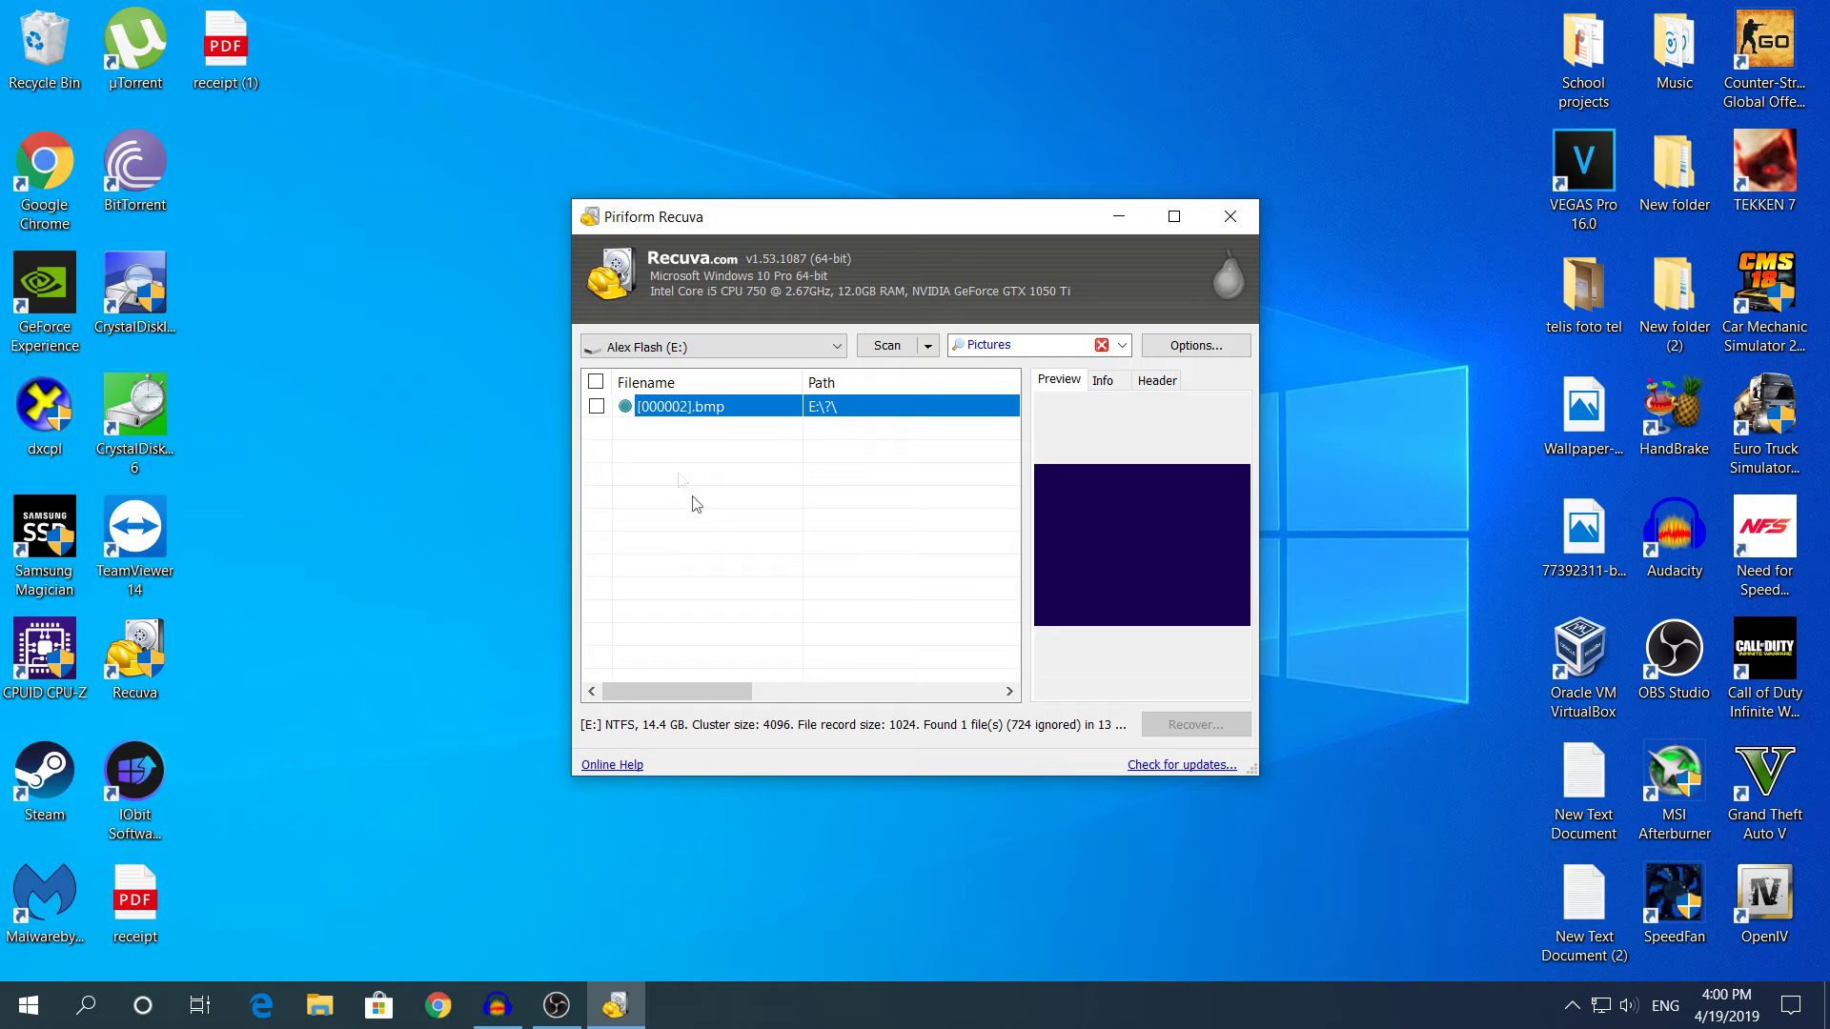
Clear the picture's selection and step the results filter through Music, Documents and Video to Compressed.
click(708, 539)
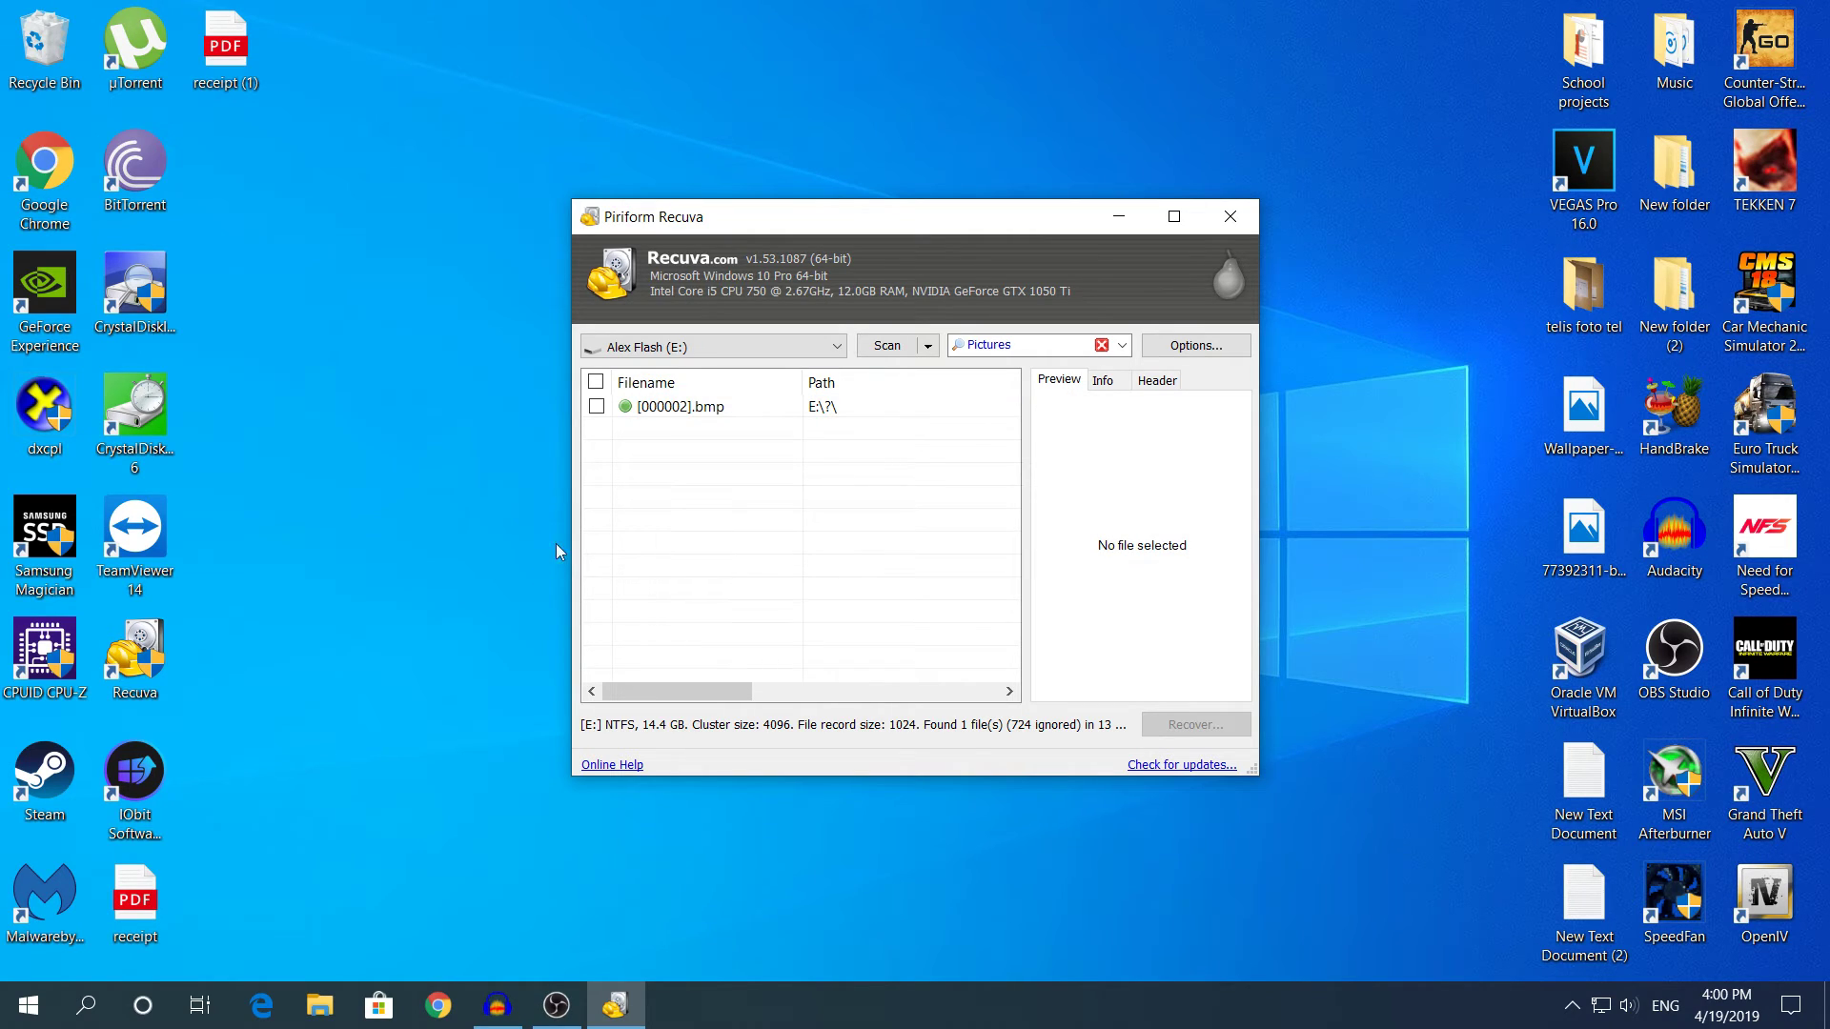
click(1122, 346)
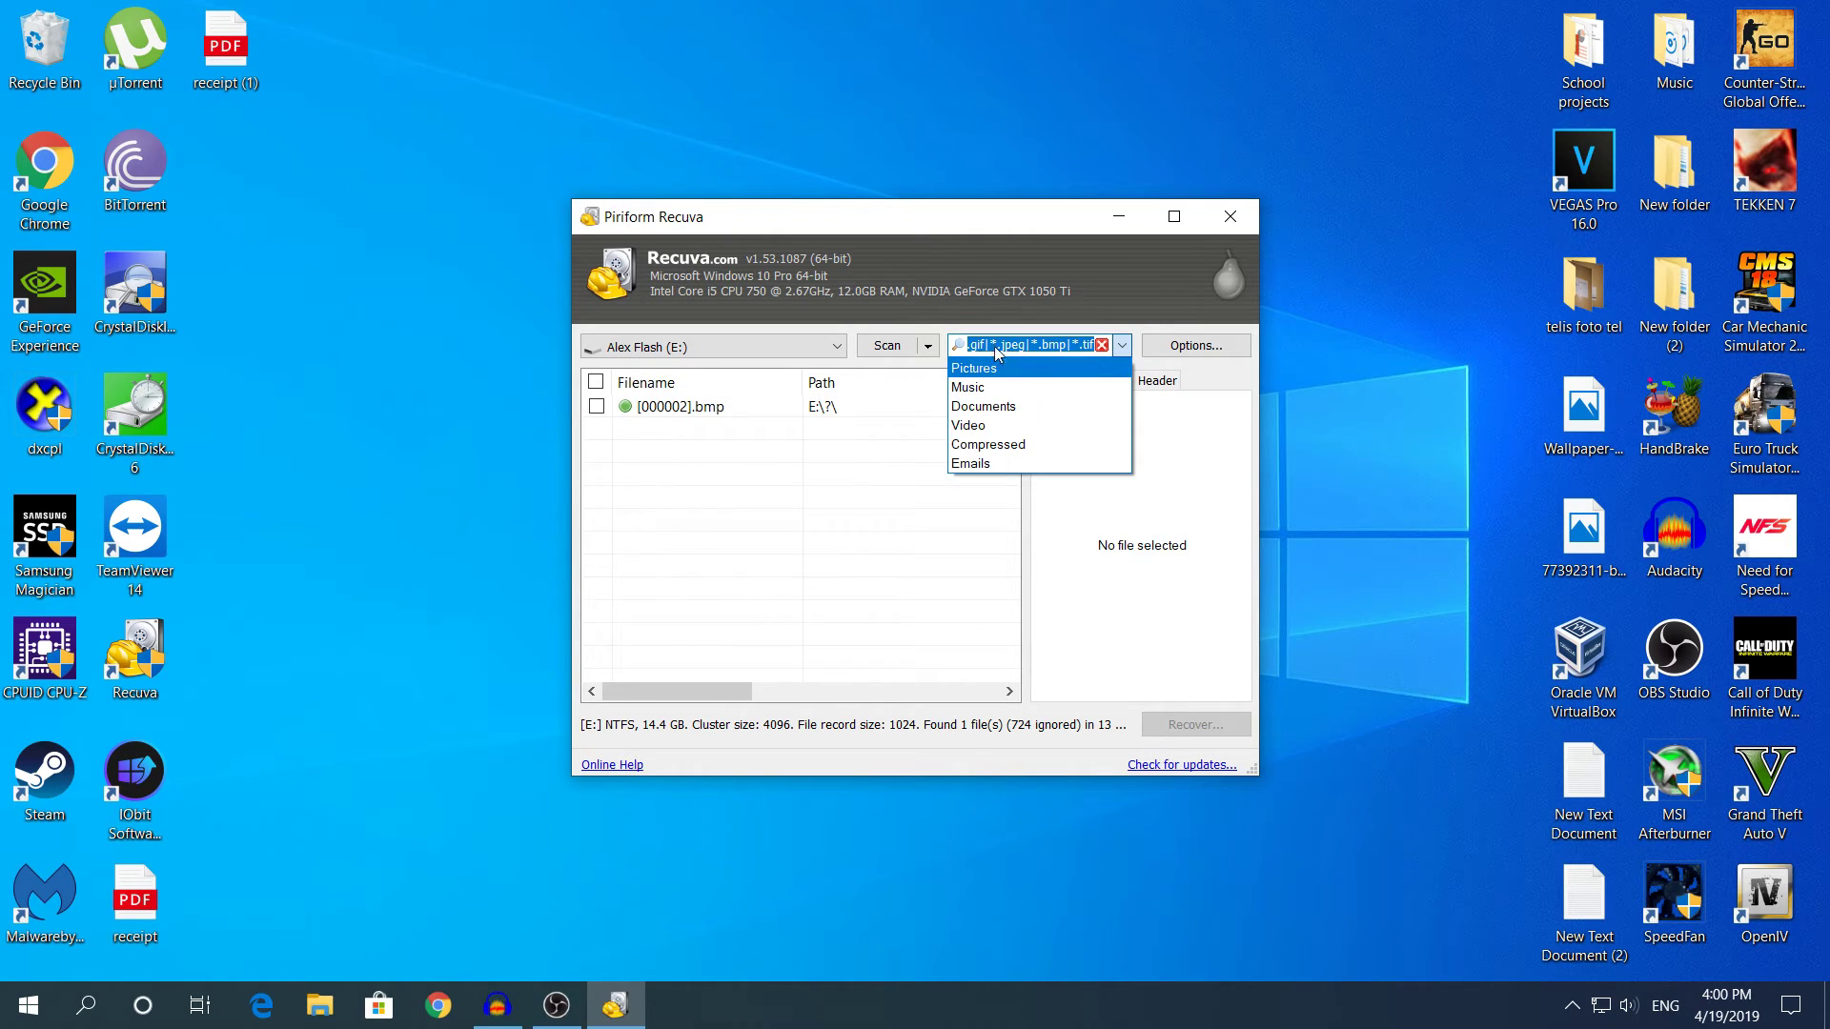
click(968, 387)
key(Down)
key(Down)
key(Down)
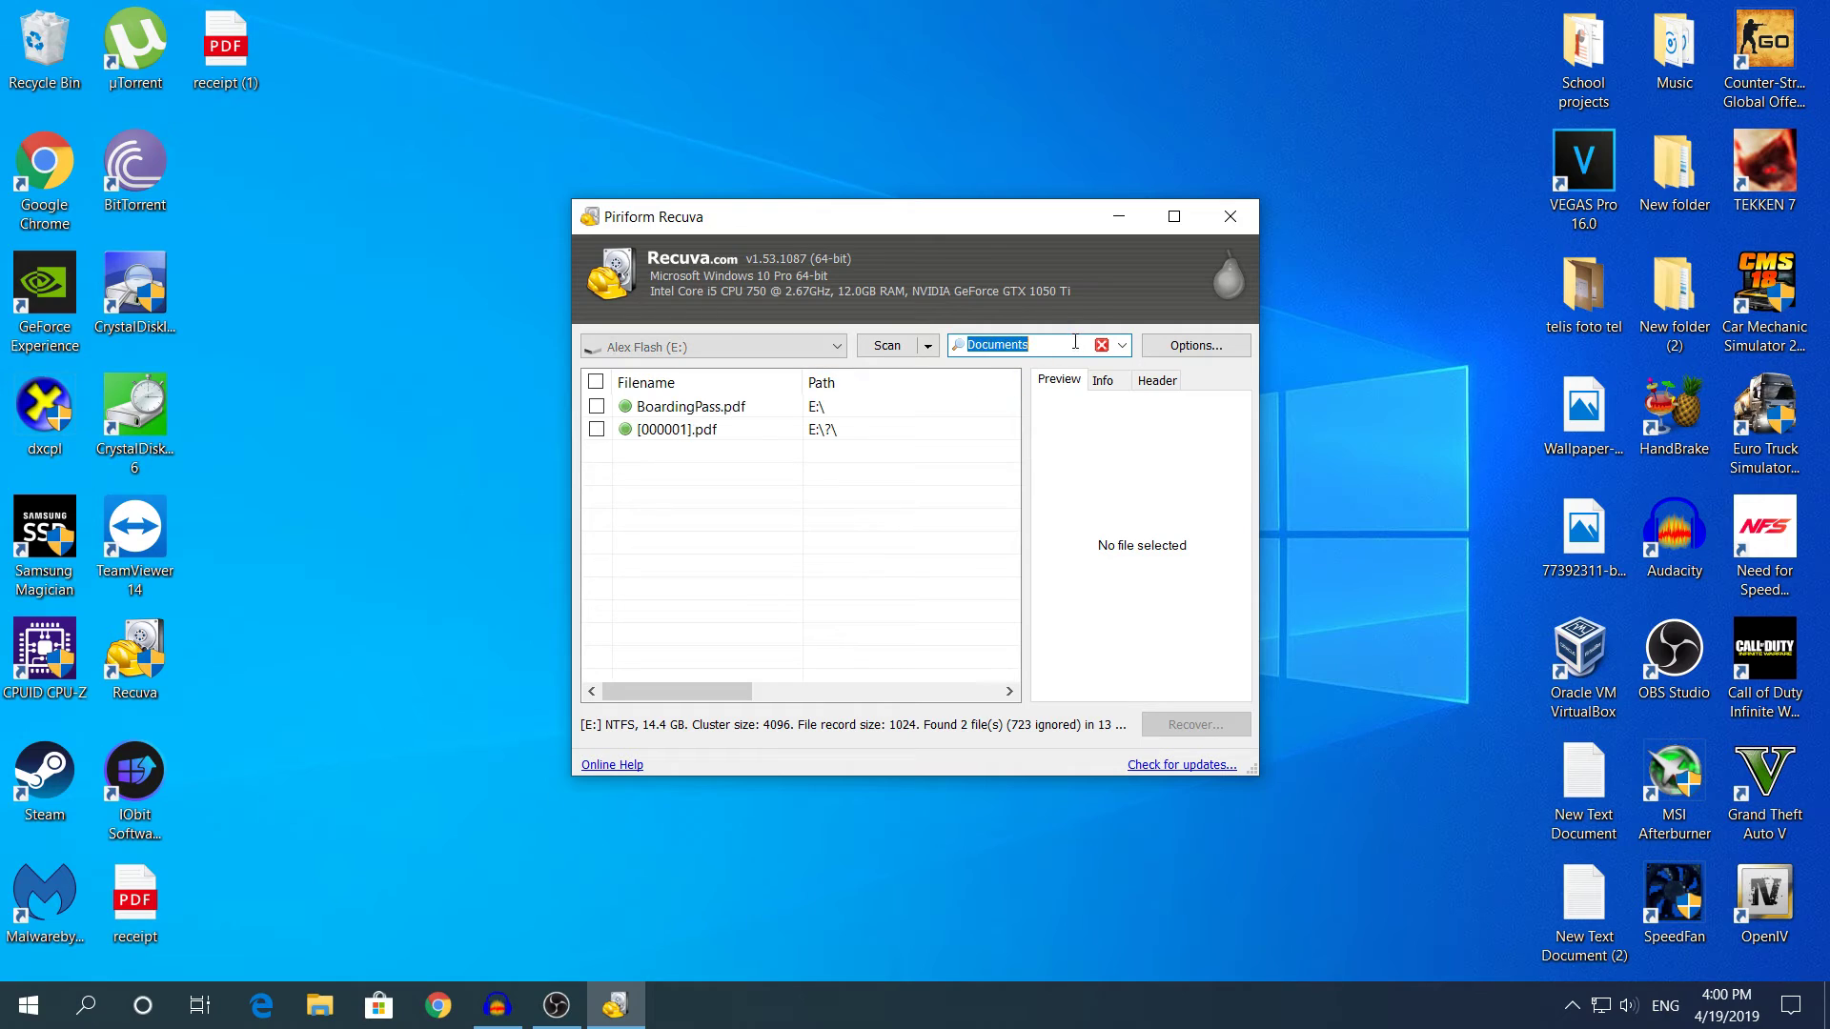
Inspect the compressed files' coloured recovery status markers, checking red, orange and green entries individually.
click(626, 410)
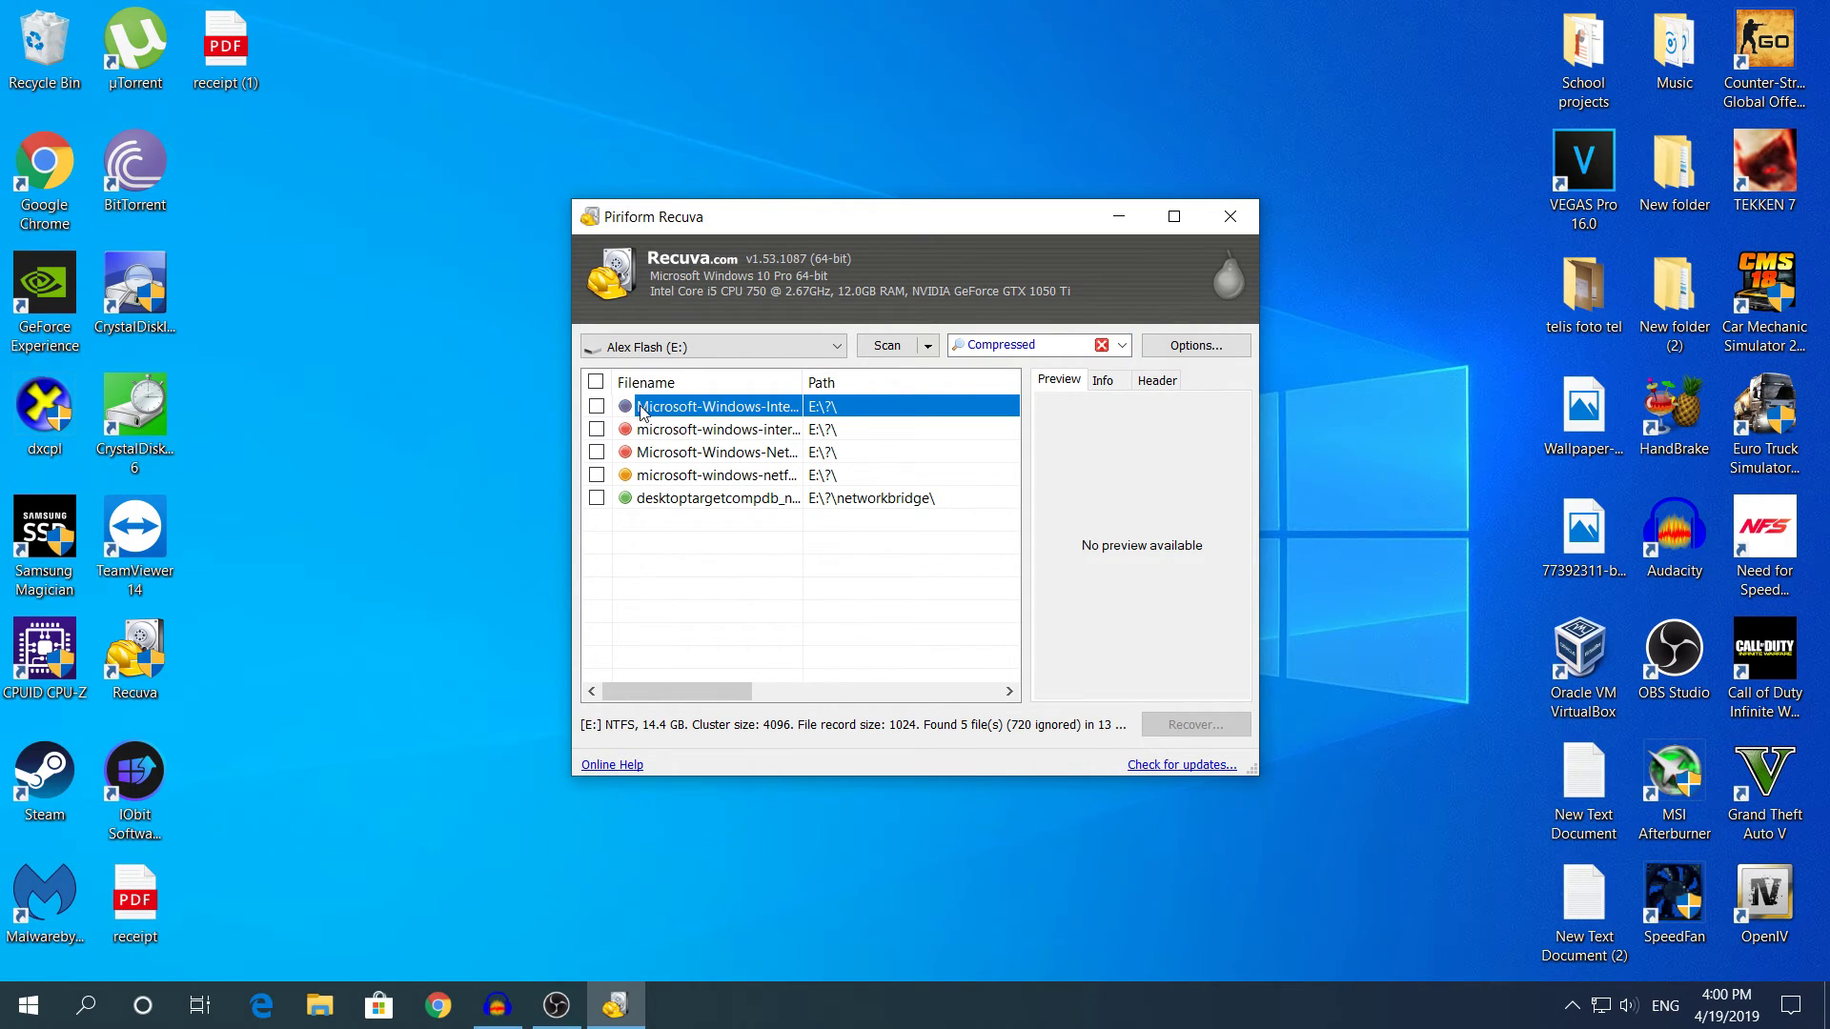
click(662, 534)
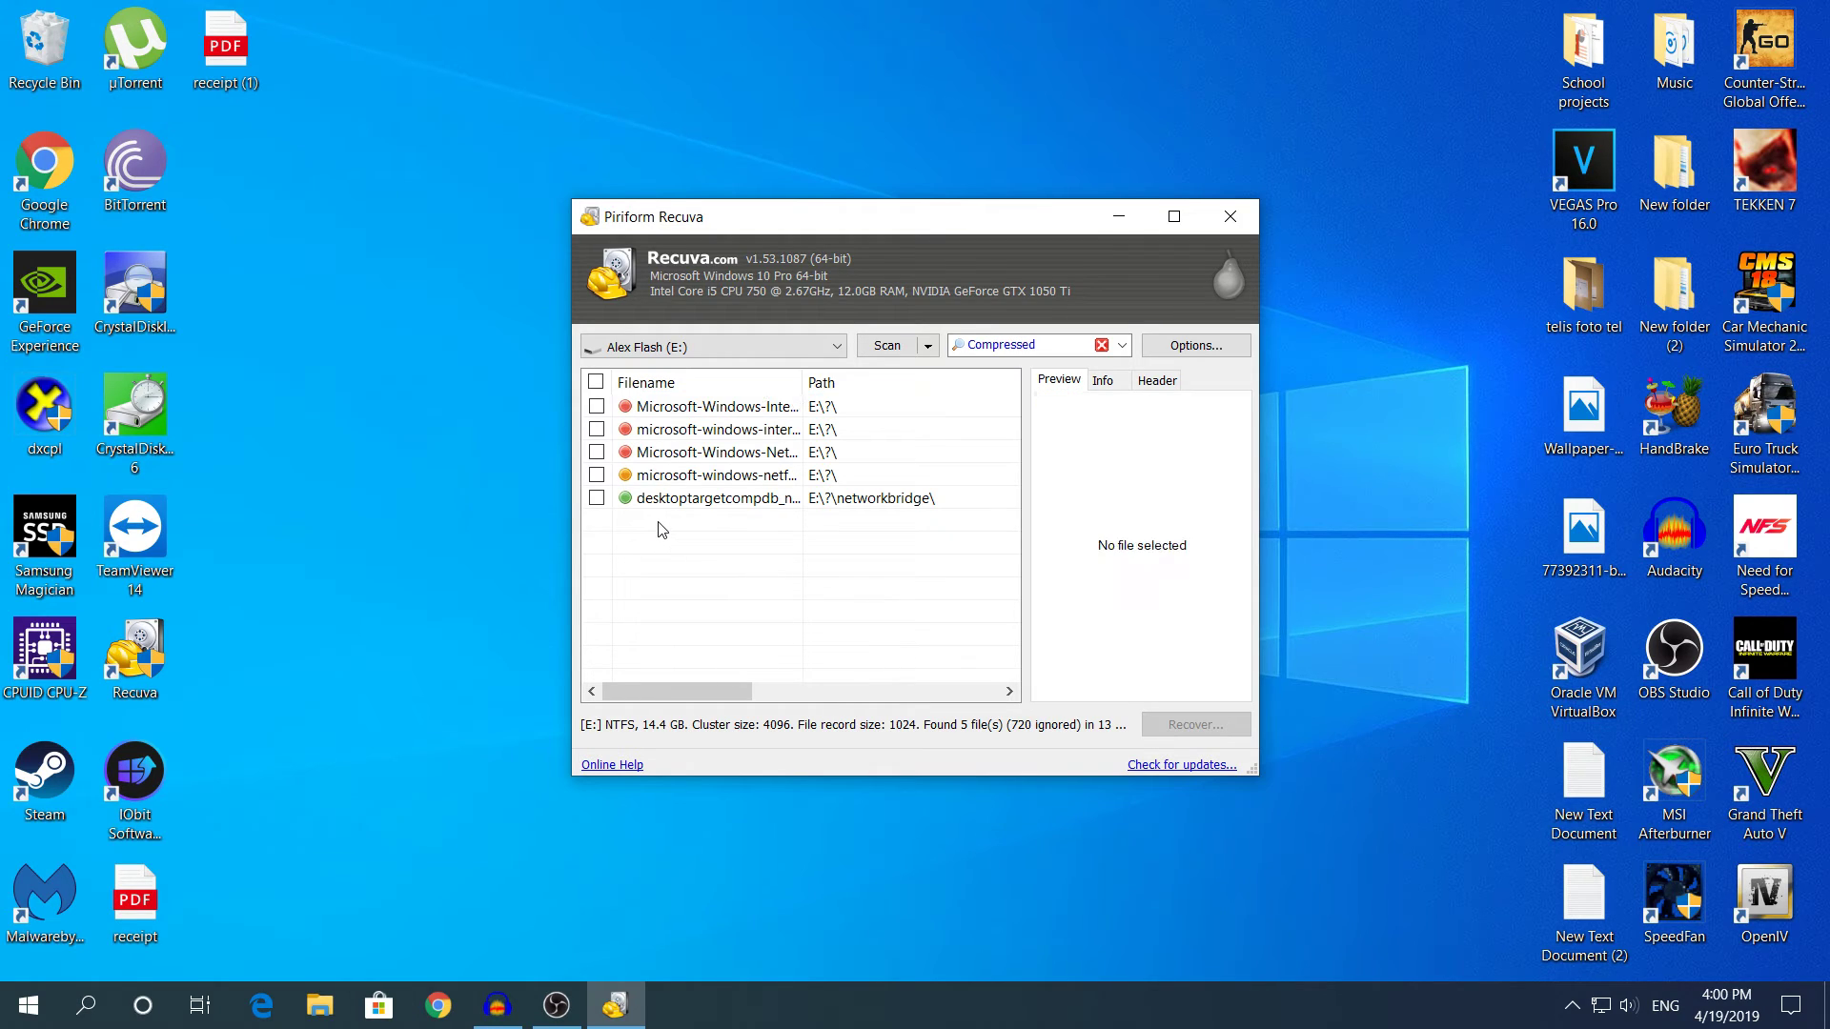
click(633, 479)
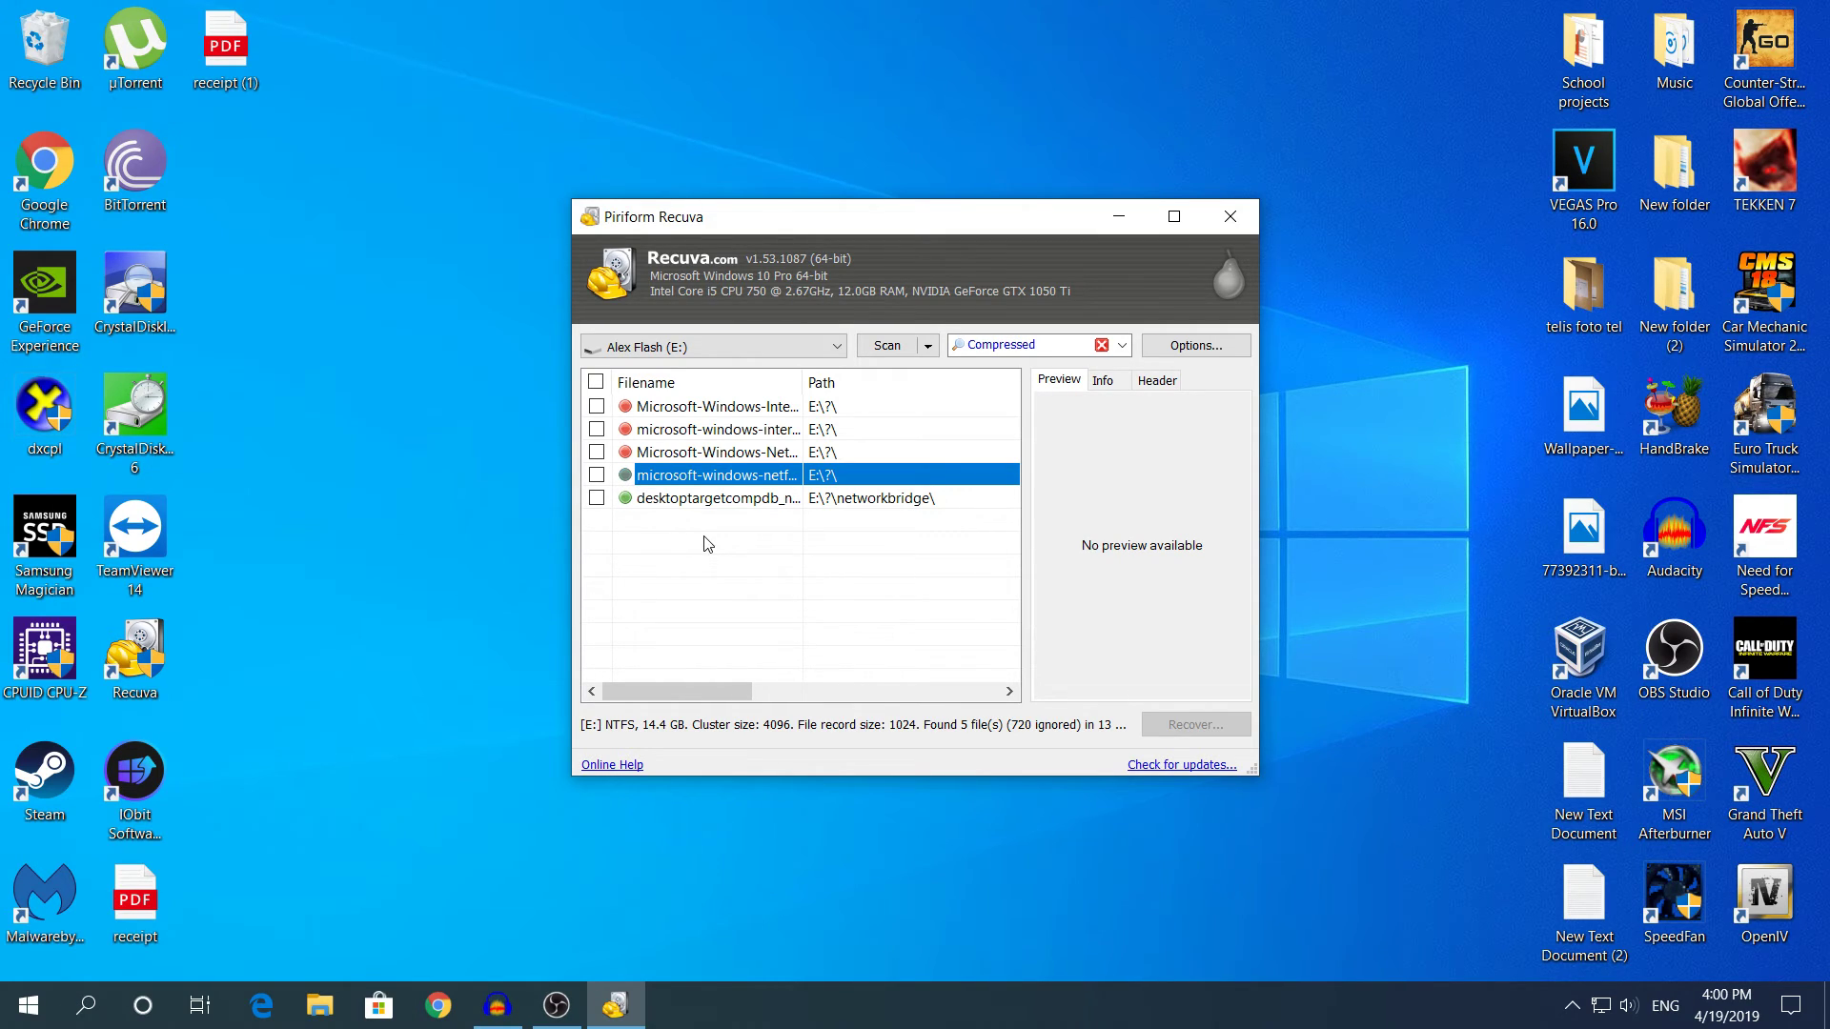
click(628, 435)
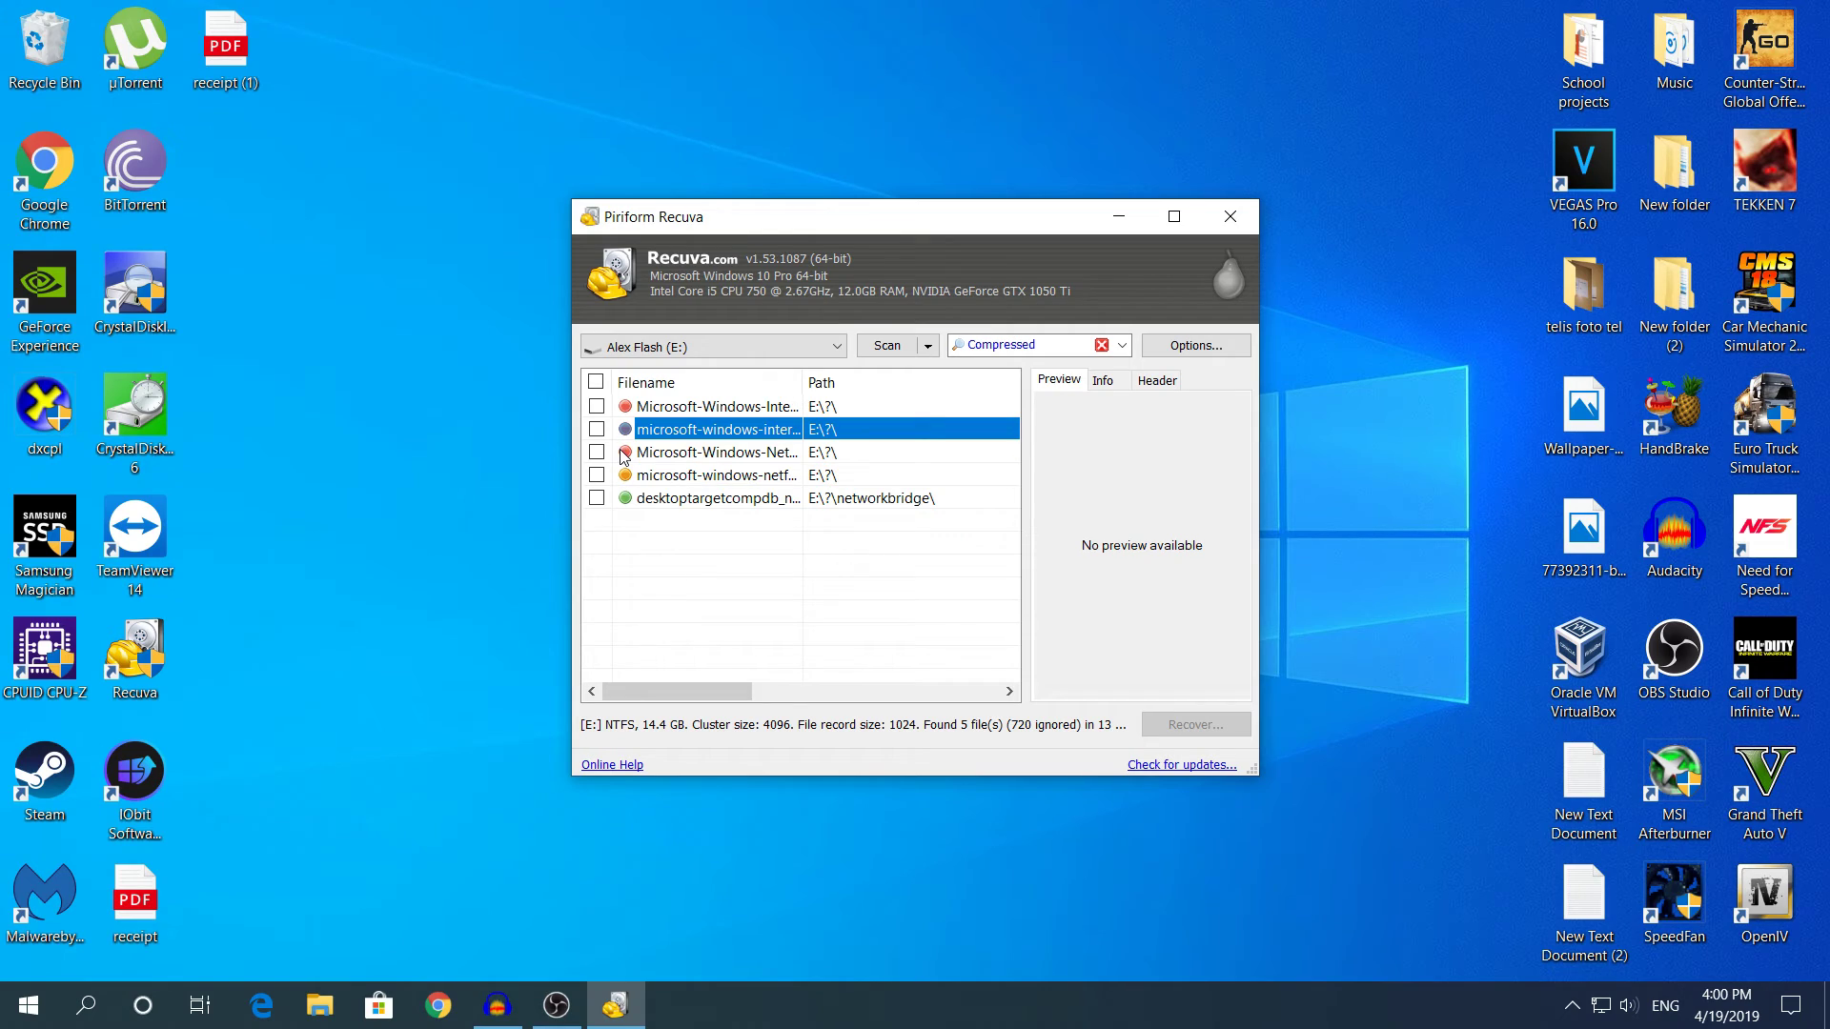
click(626, 477)
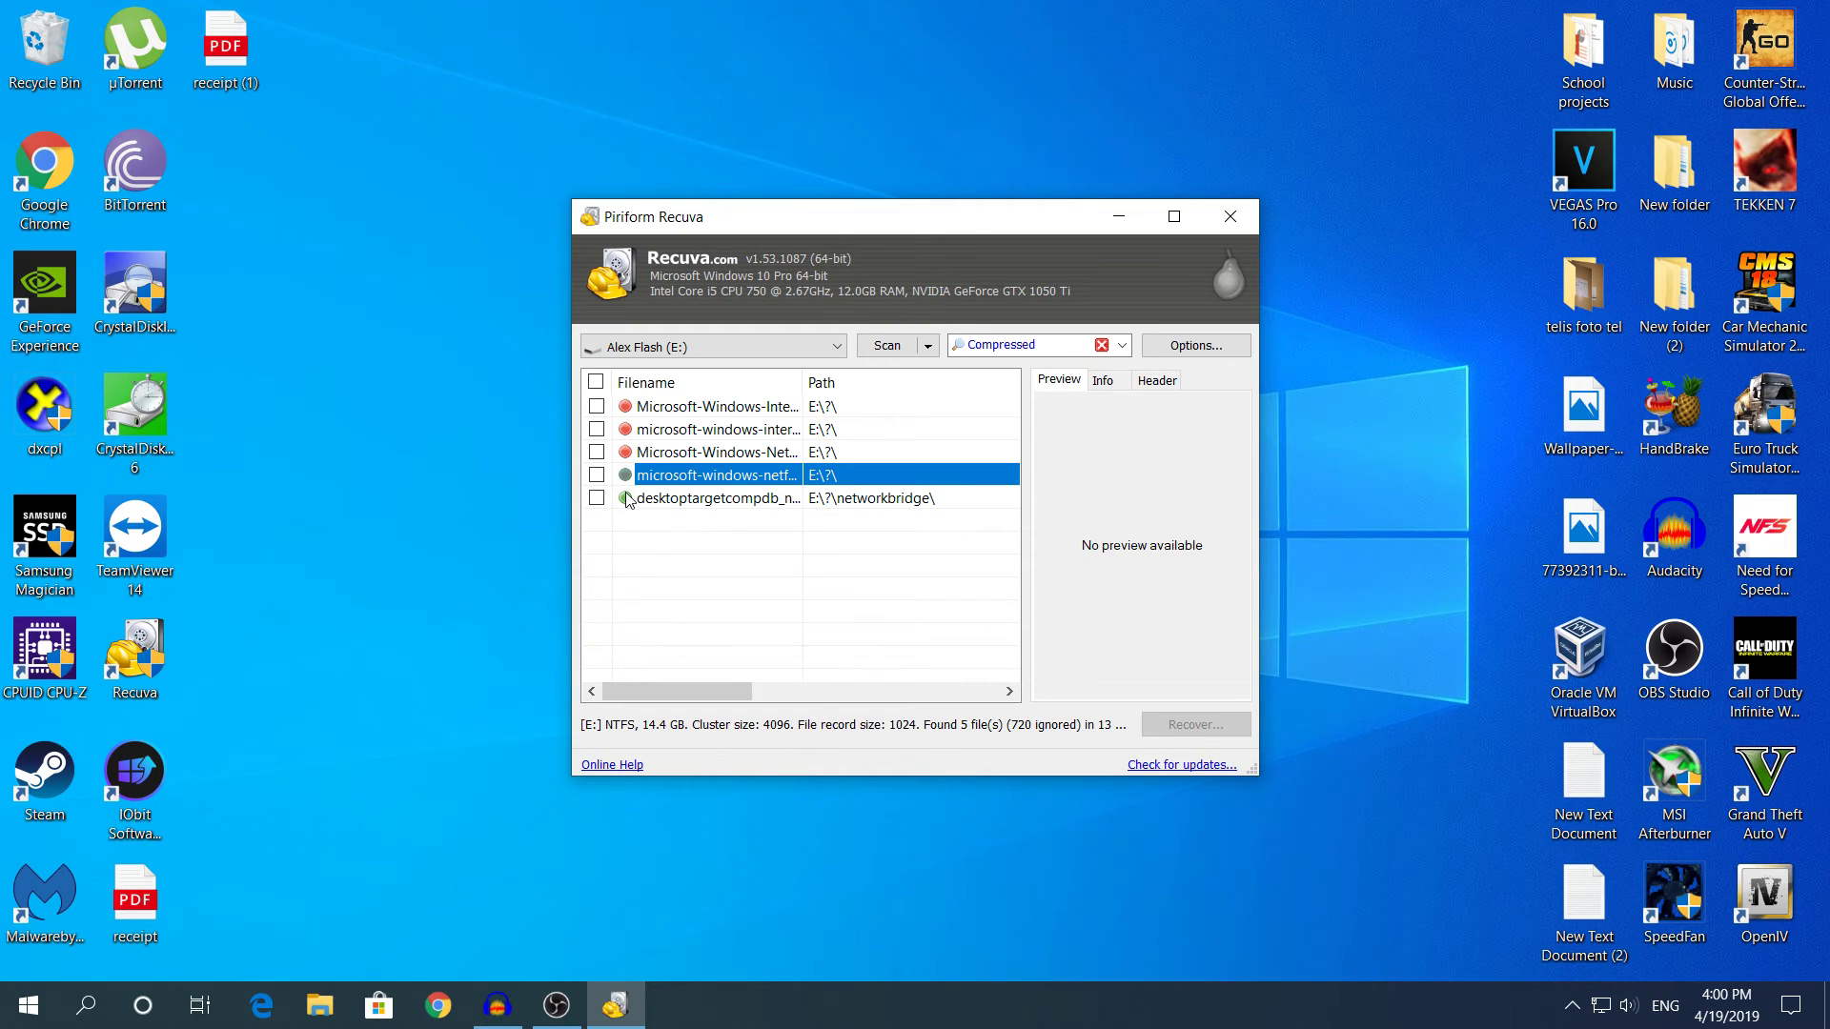
click(627, 501)
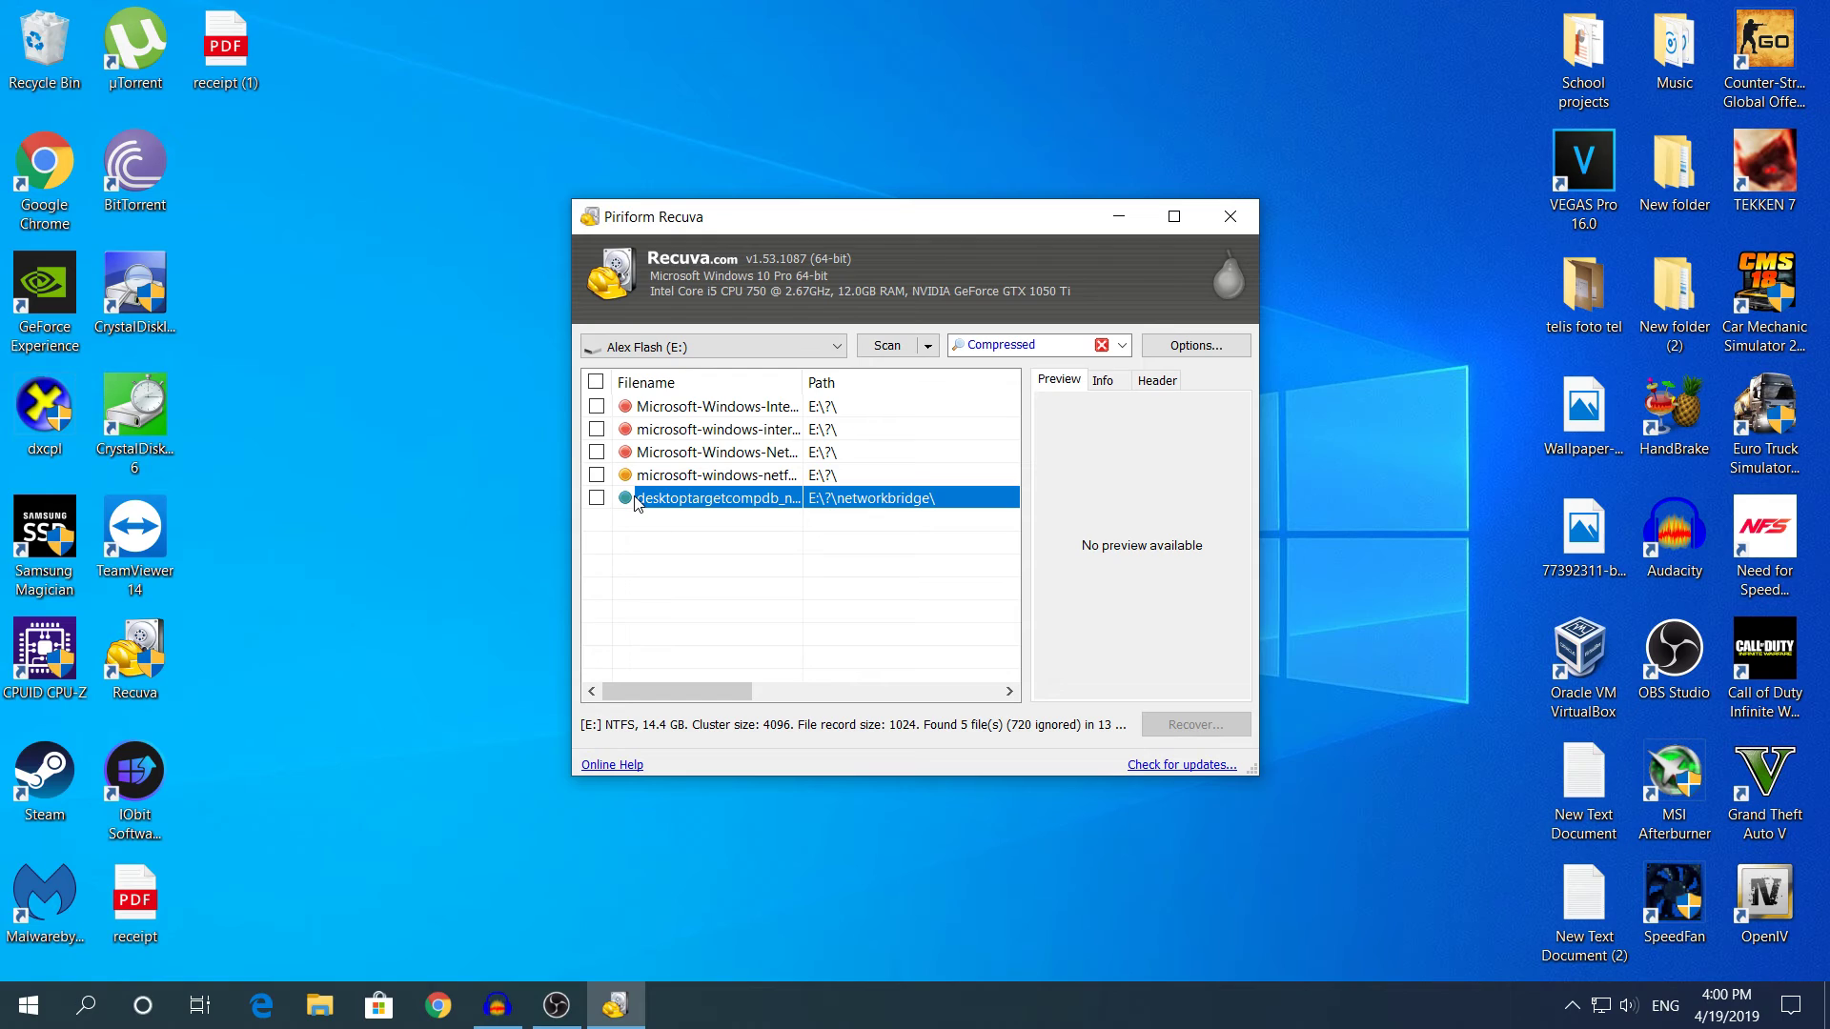
click(1030, 345)
click(1122, 345)
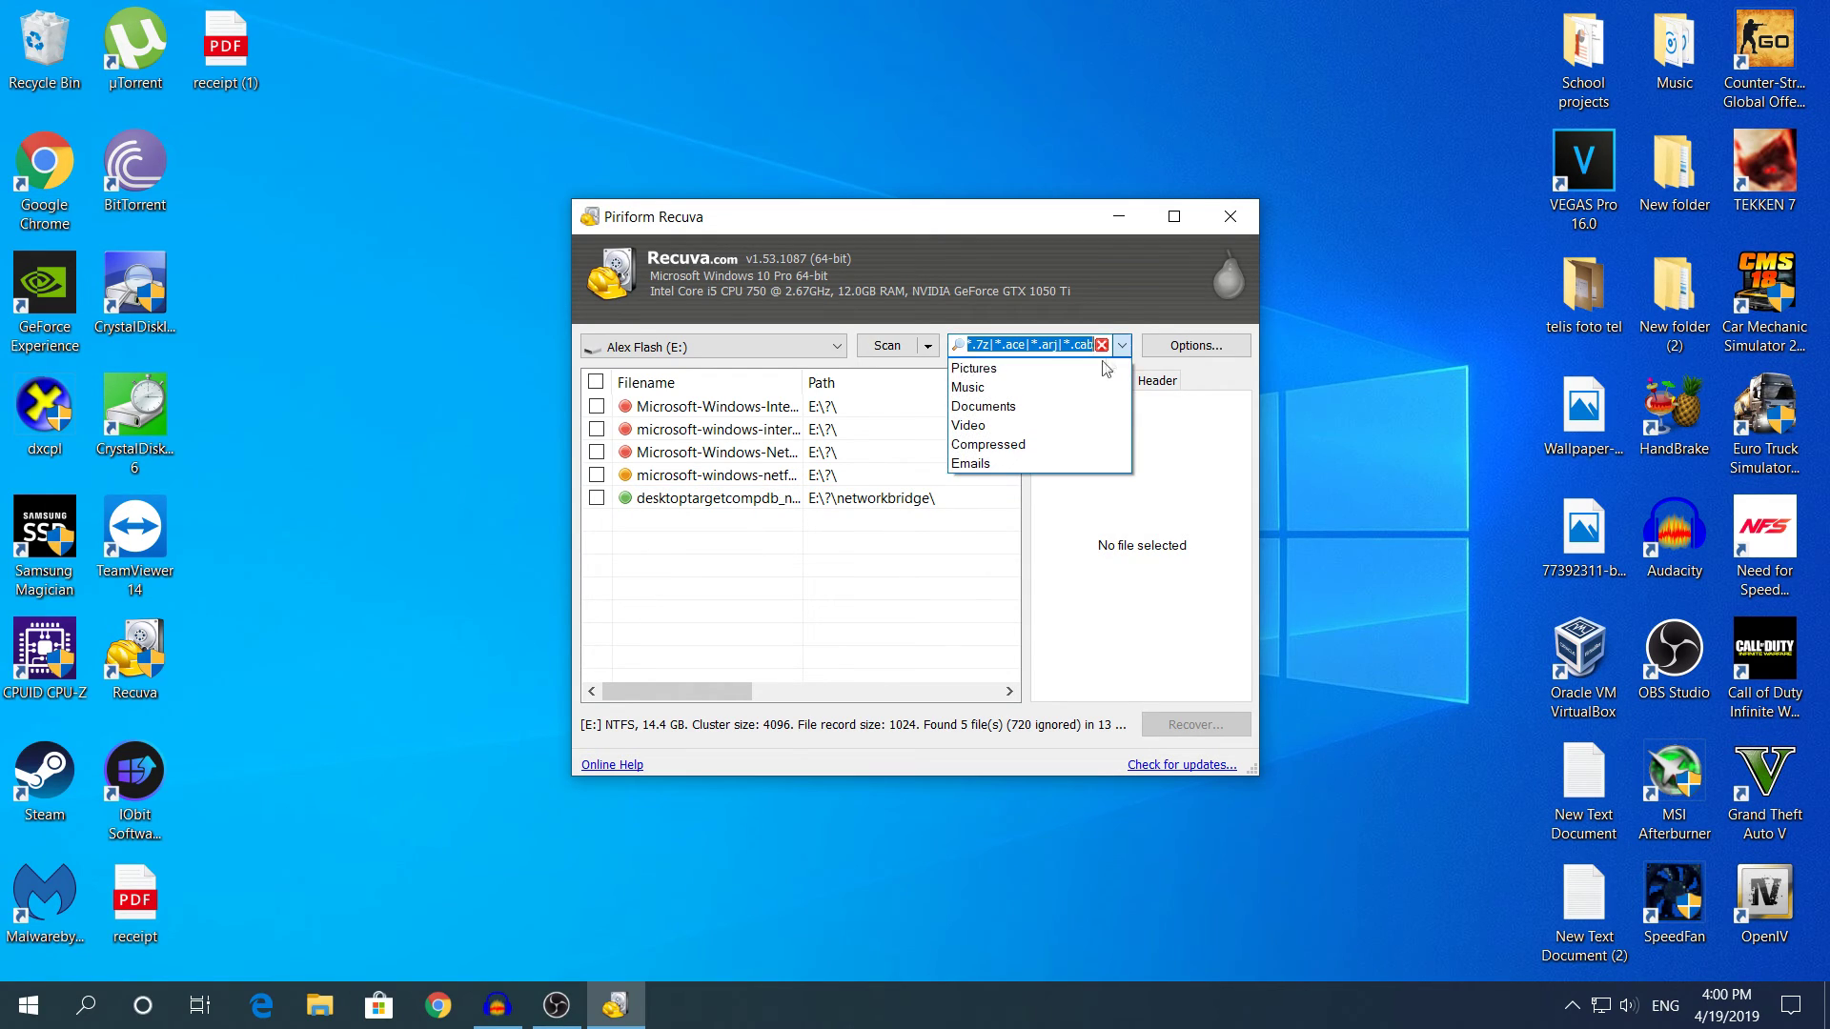
click(912, 595)
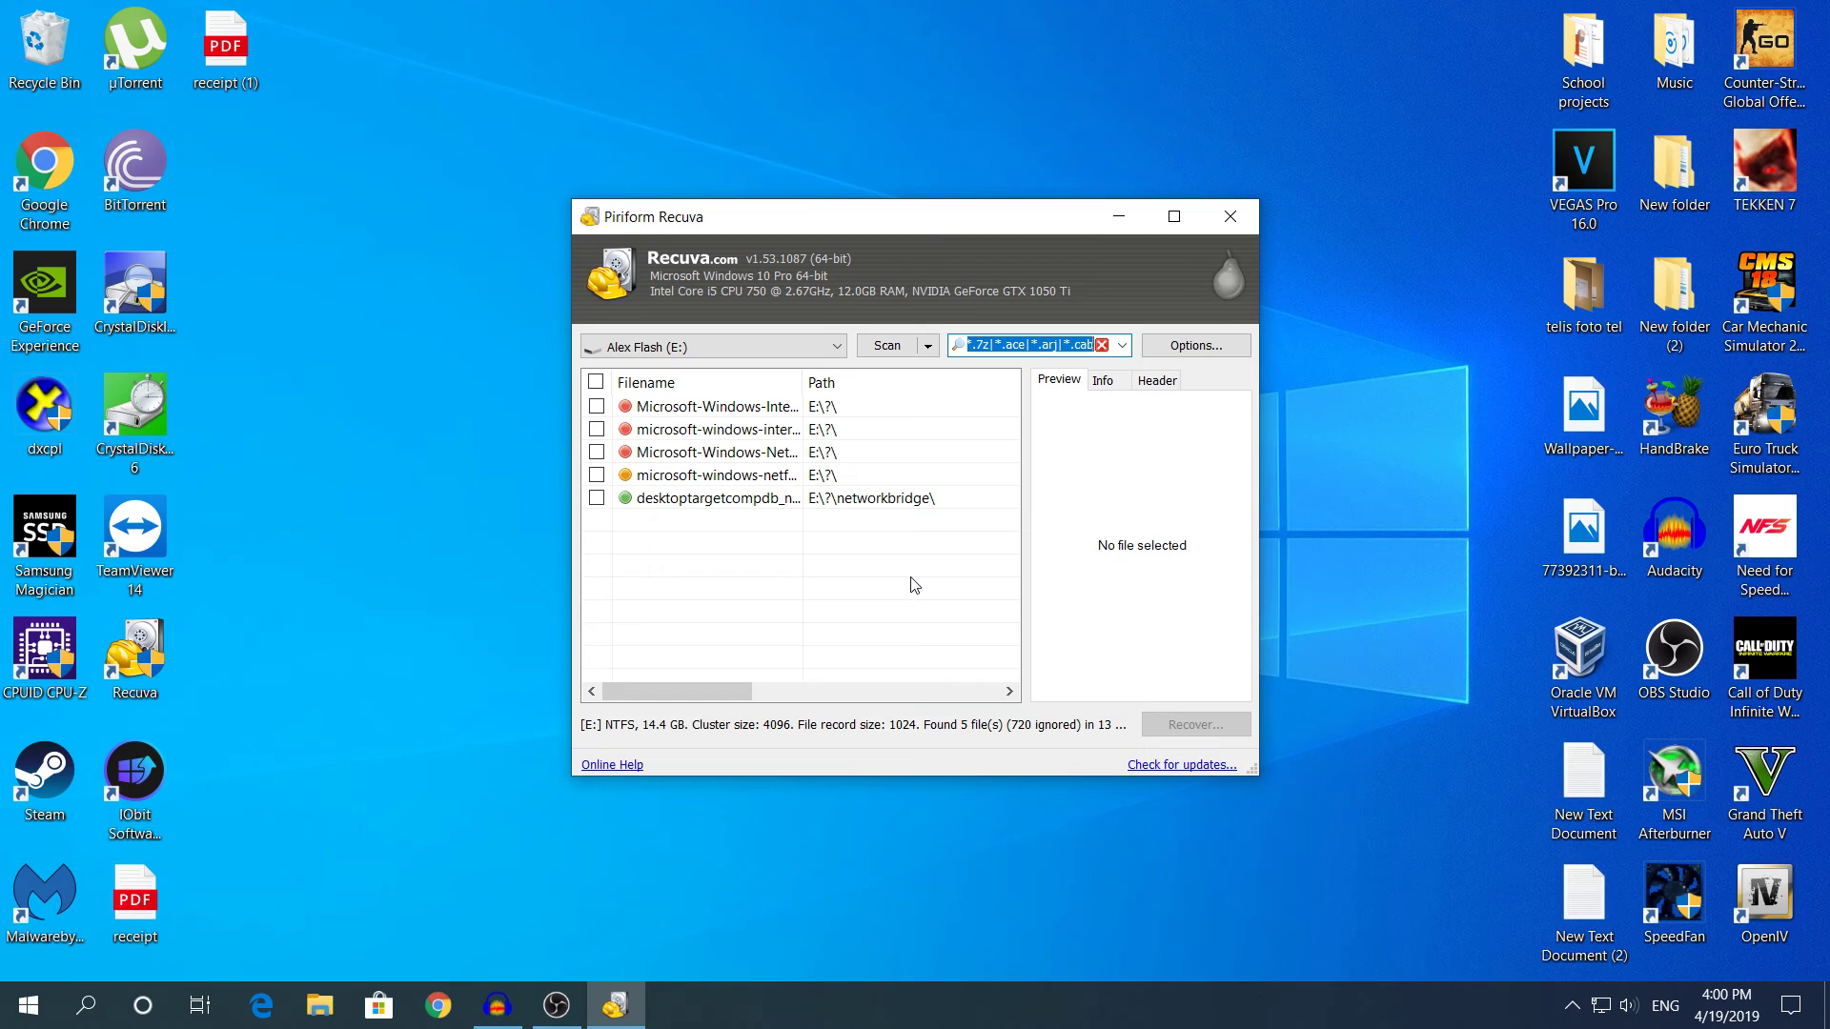
click(874, 603)
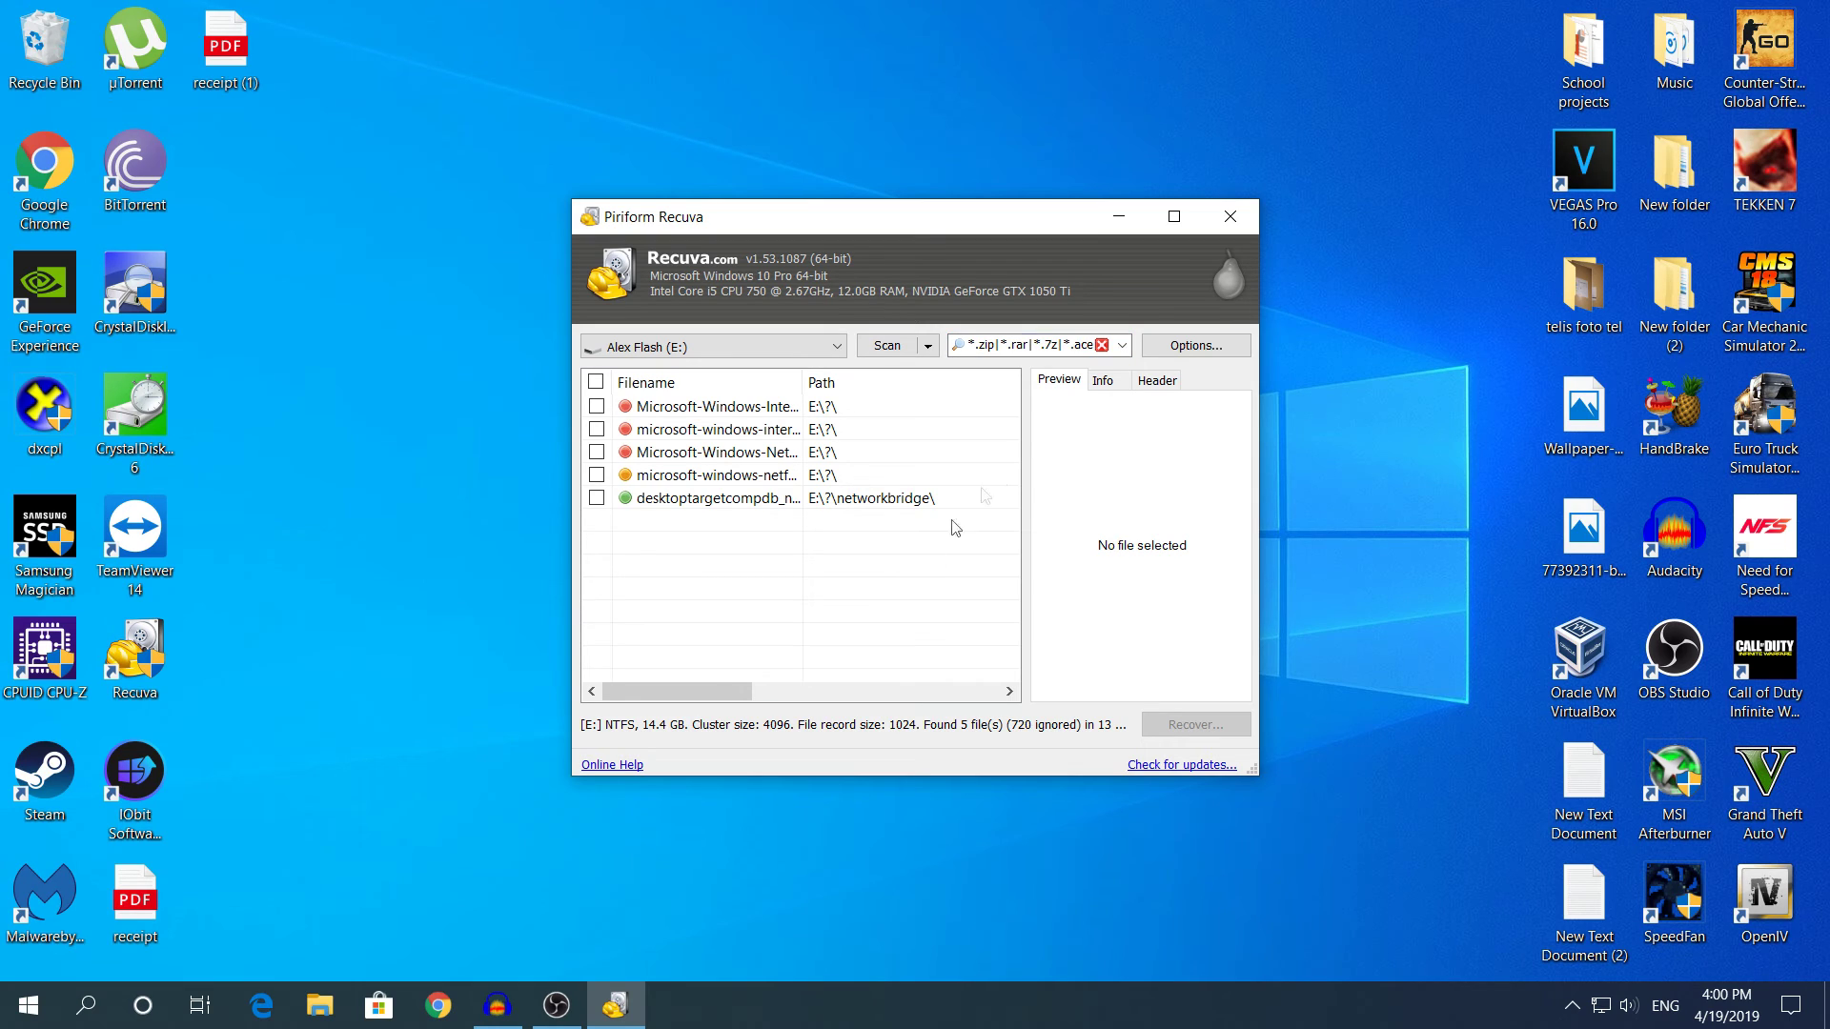